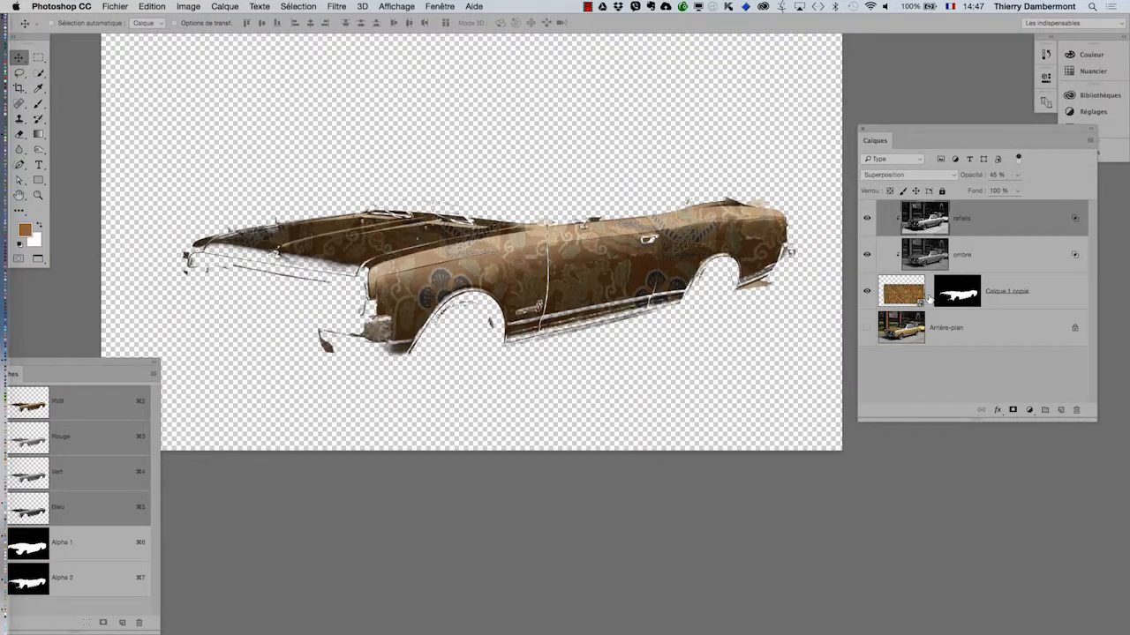
- Compare the image with and without the Arrière-plan layer, leaving that layer visible beneath the patterned car body
click(866, 330)
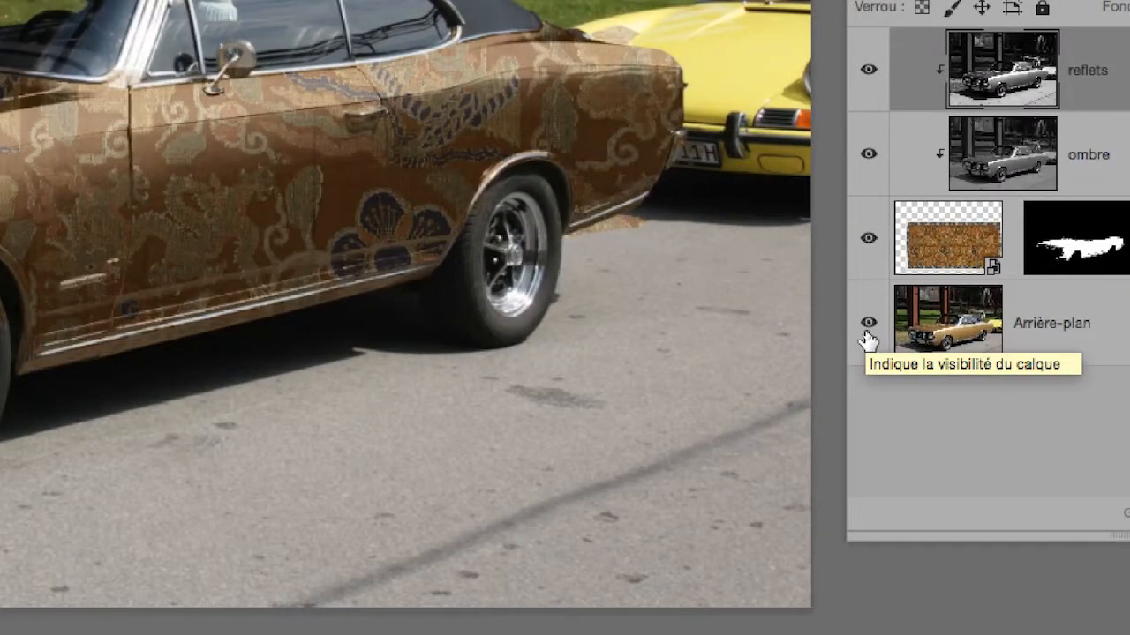
click(866, 333)
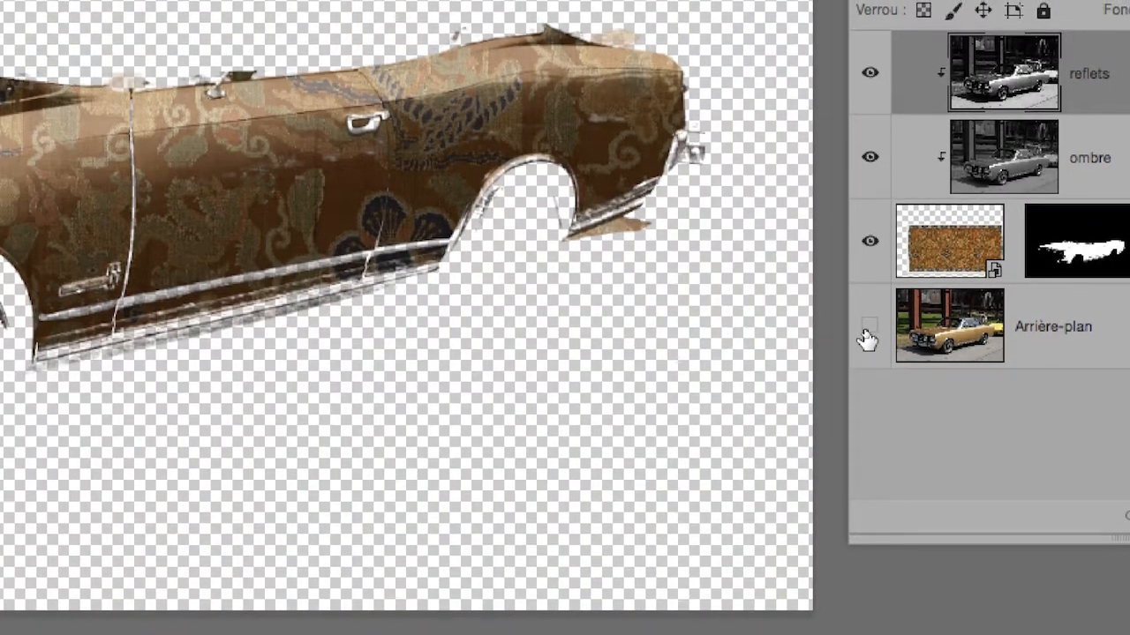
click(867, 334)
click(868, 332)
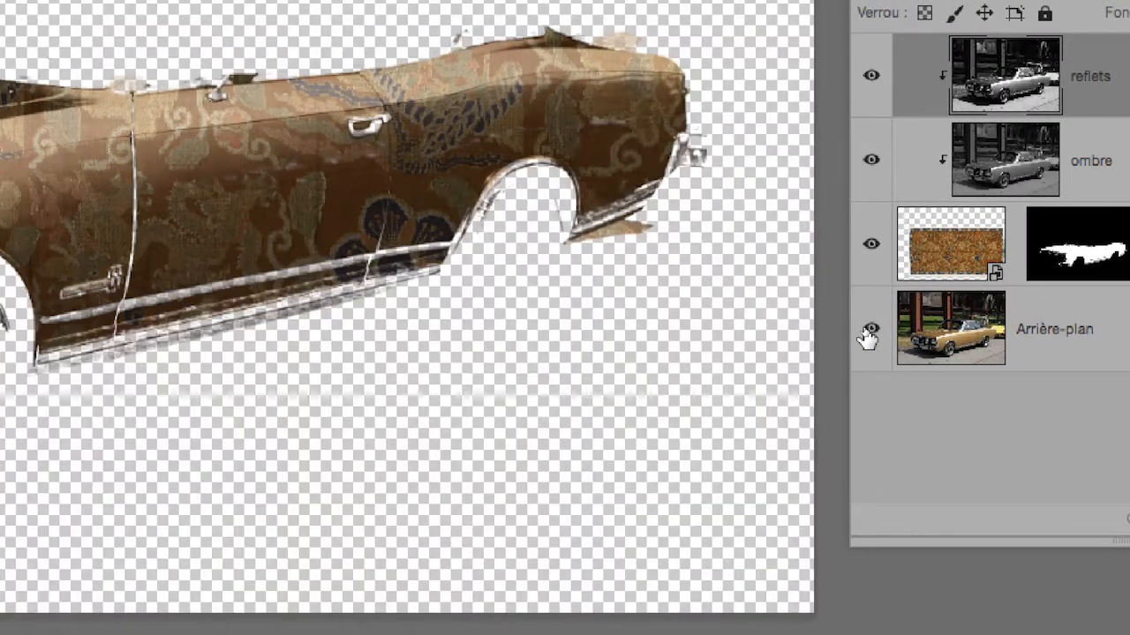
click(869, 332)
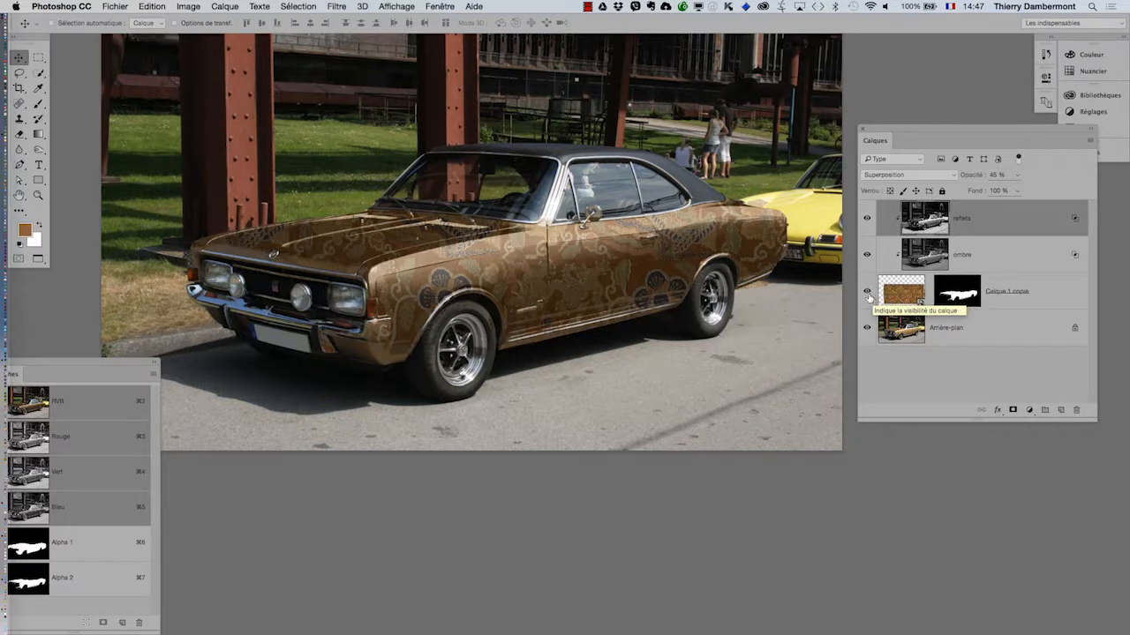
- Hide the layer Calque 1 copie and select its layer mask with the mask enabled, bringing the Channels panel beside the layers
click(867, 292)
shift+click(947, 298)
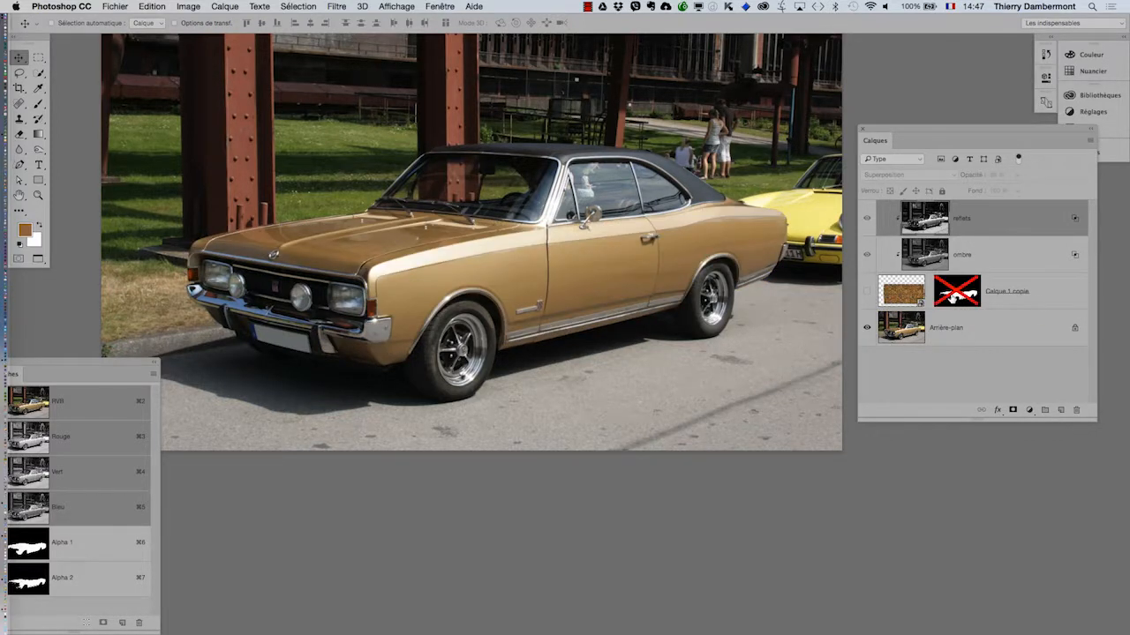
drag(128, 355, 779, 60)
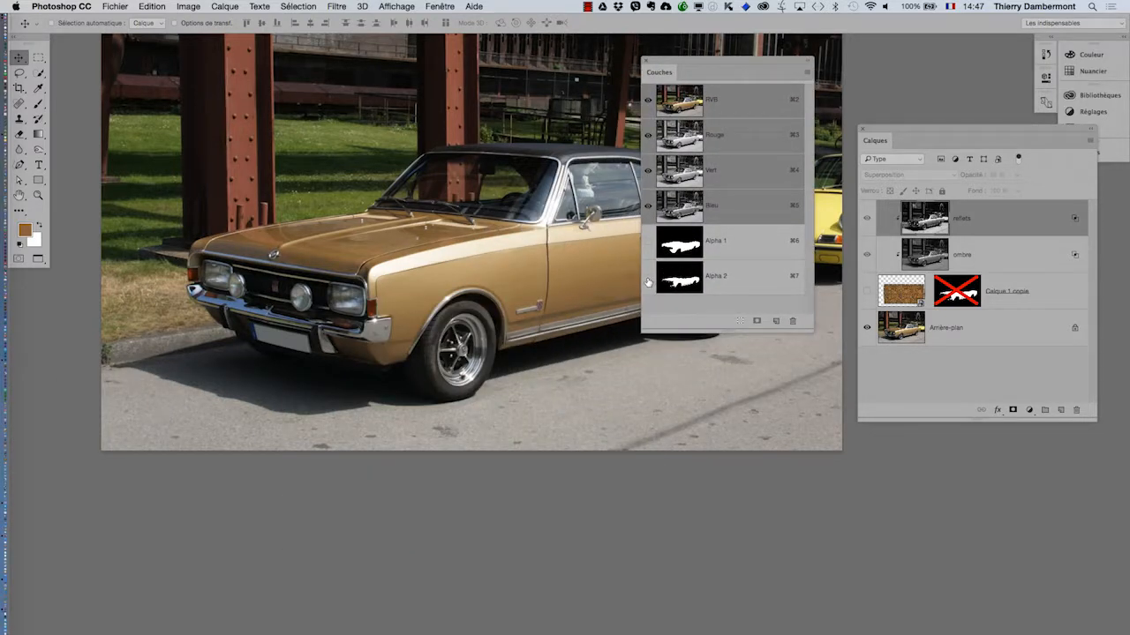
shift+click(968, 300)
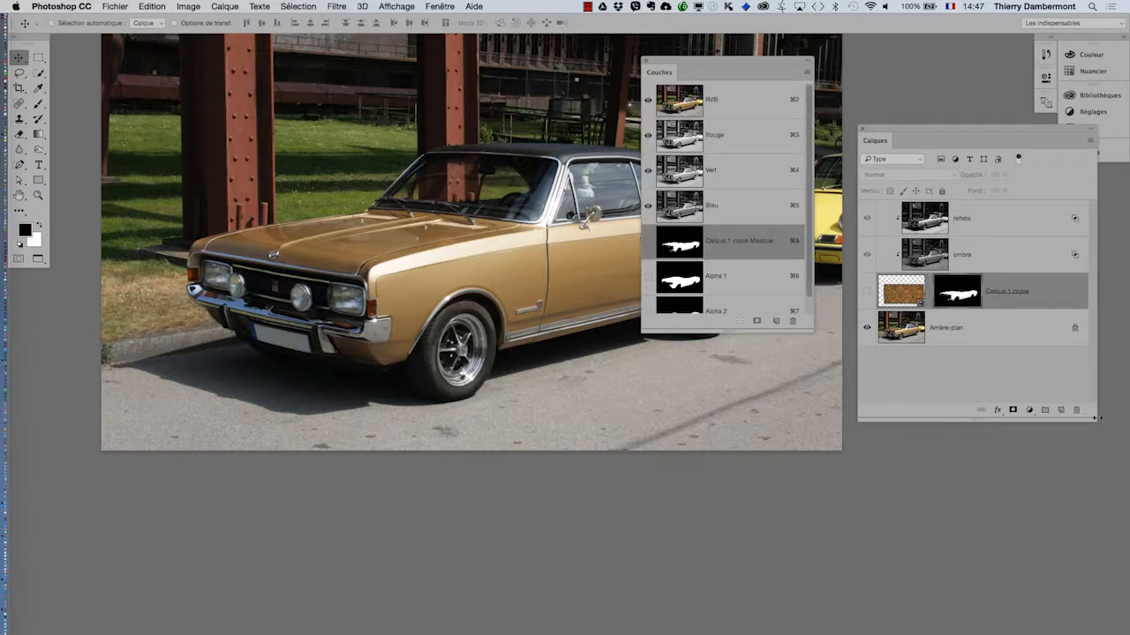
- Enlarge the Layers and Channels panels and display the Calque 1 copie mask as a colour overlay on the photo
drag(1094, 418, 1114, 545)
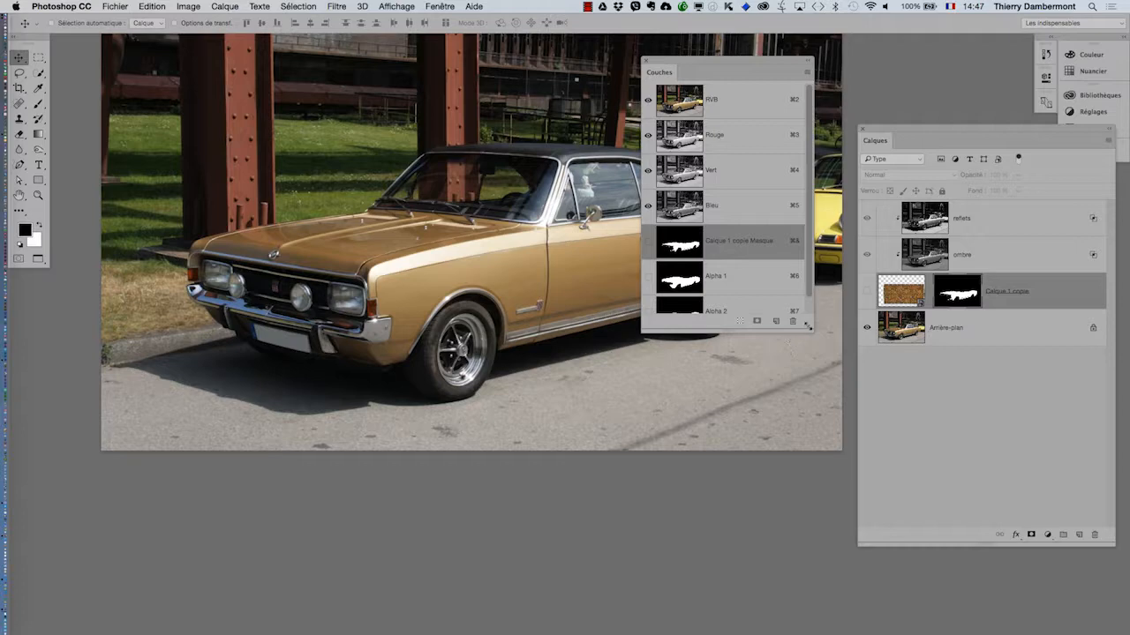
drag(807, 325, 822, 448)
click(648, 241)
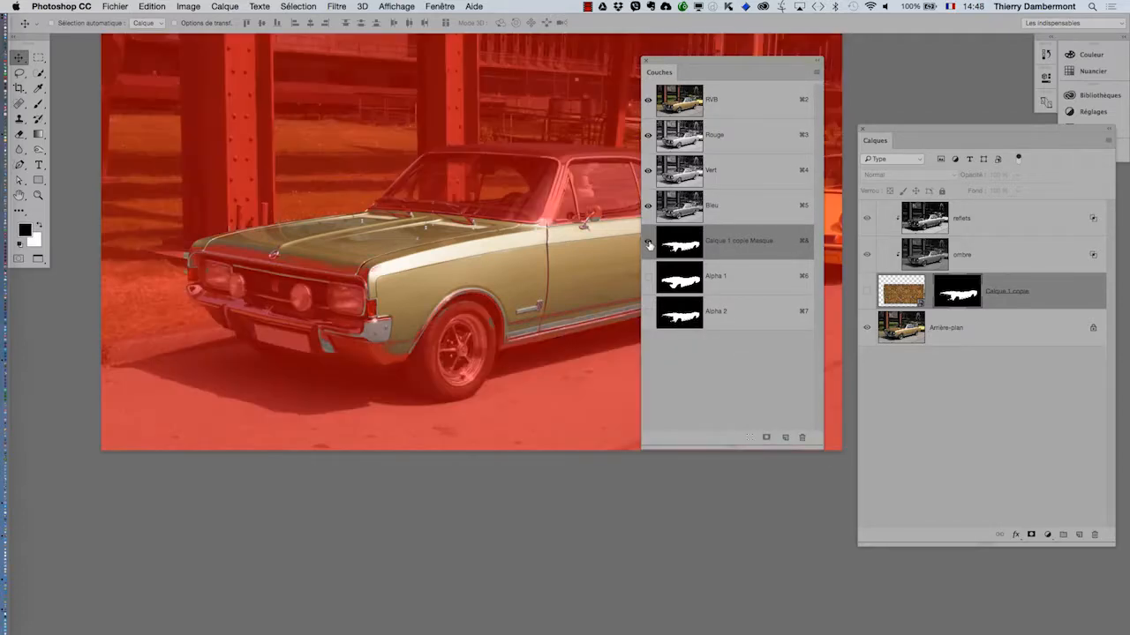
- Move the Channels panel clear of the car and compare the photo with and without the mask overlay
drag(684, 69, 685, 365)
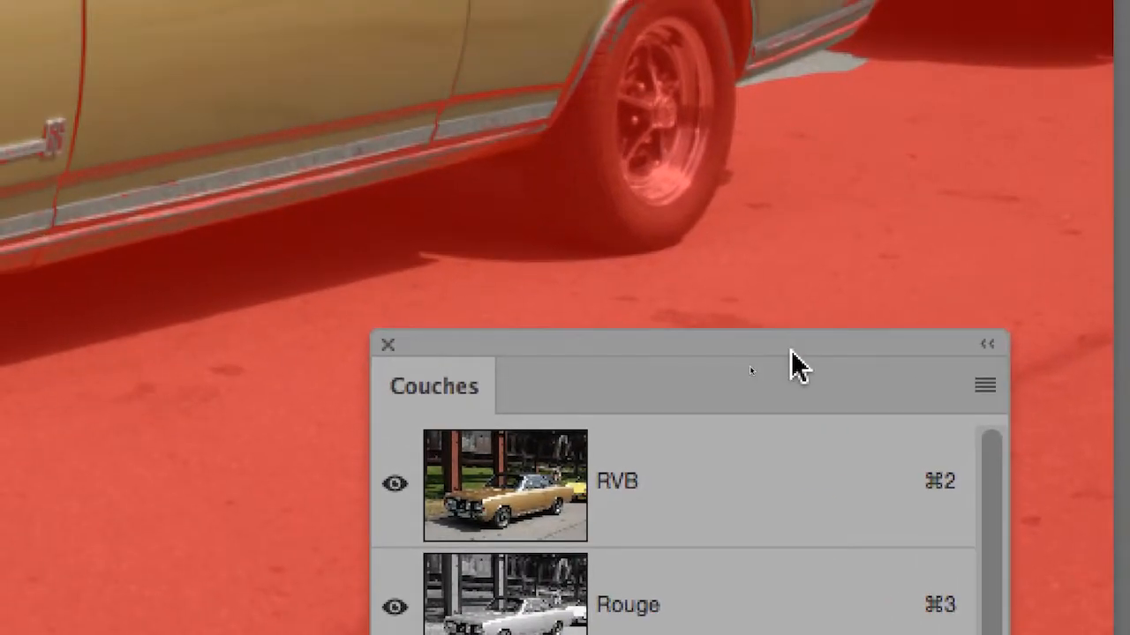
drag(202, 537, 265, 78)
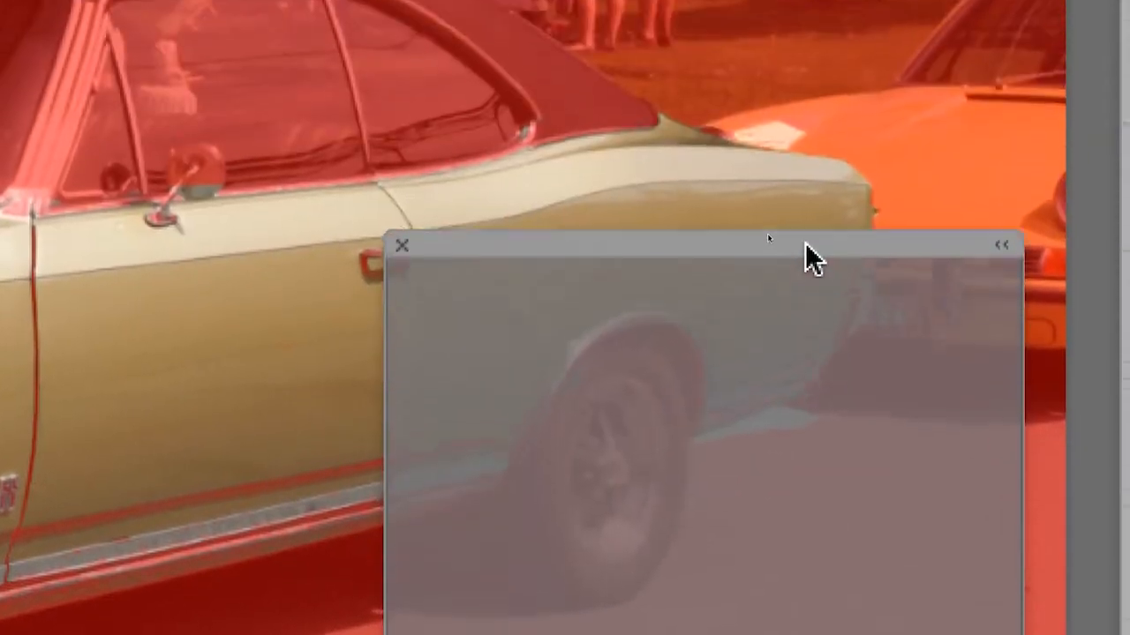
drag(805, 244, 799, 240)
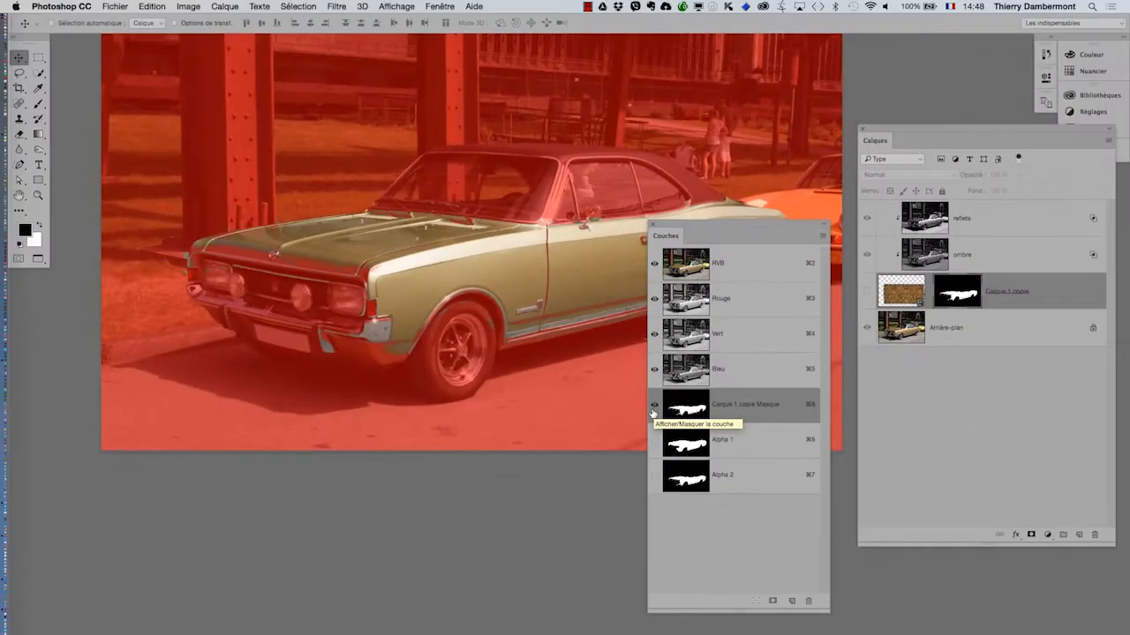
drag(703, 229, 656, 367)
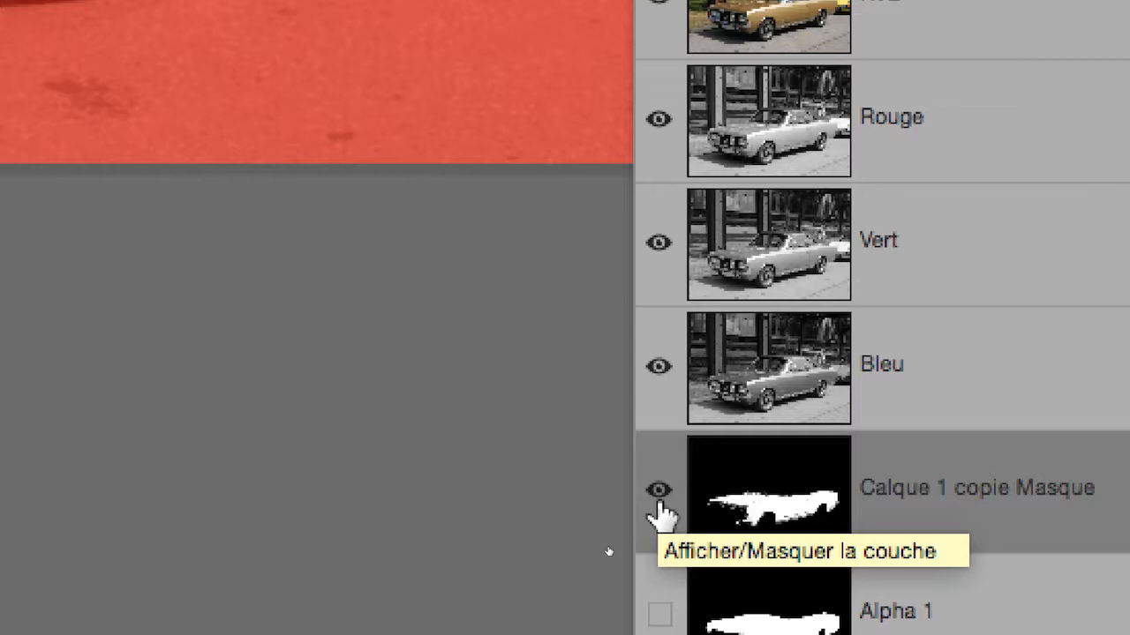
click(657, 504)
click(657, 505)
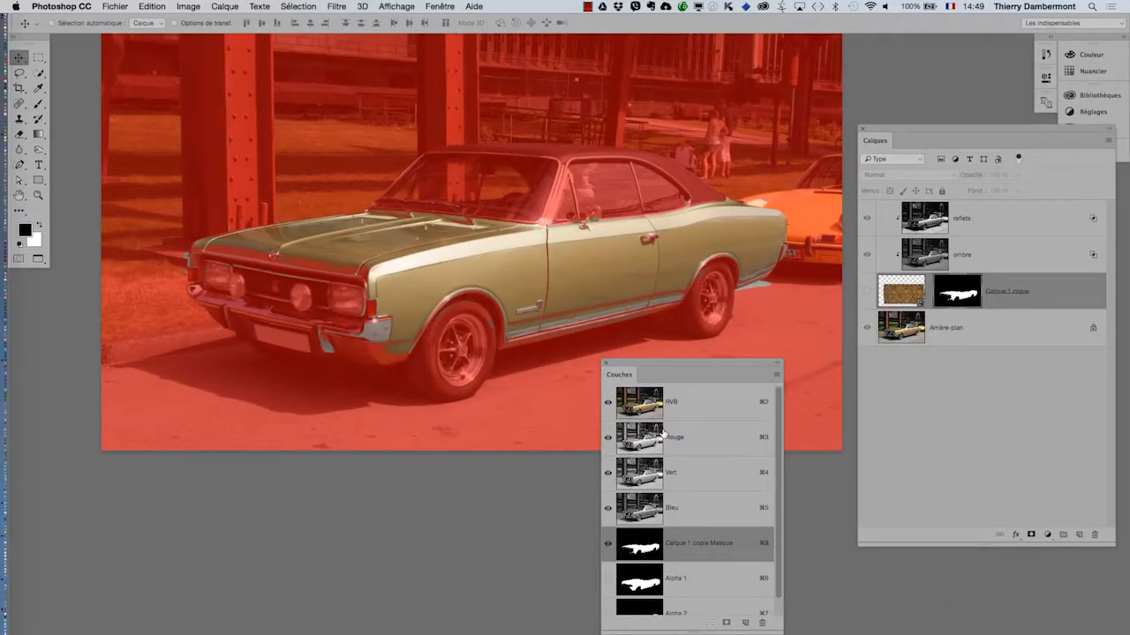
drag(647, 362, 727, 361)
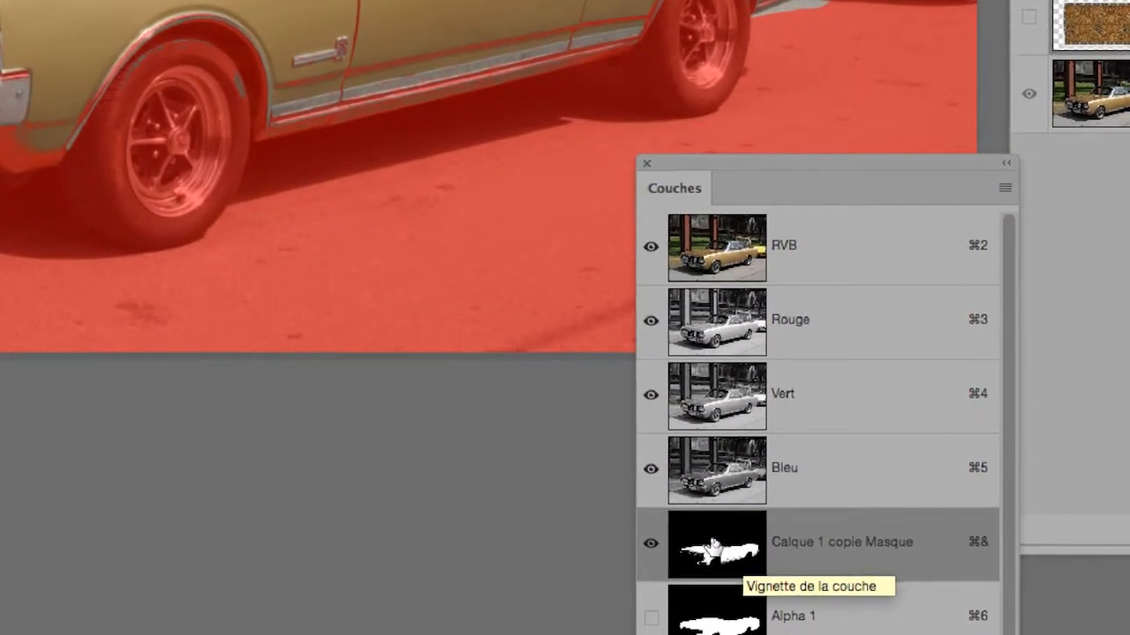
- Change the layer mask's overlay colour to bright green #33ec25
double_click(715, 549)
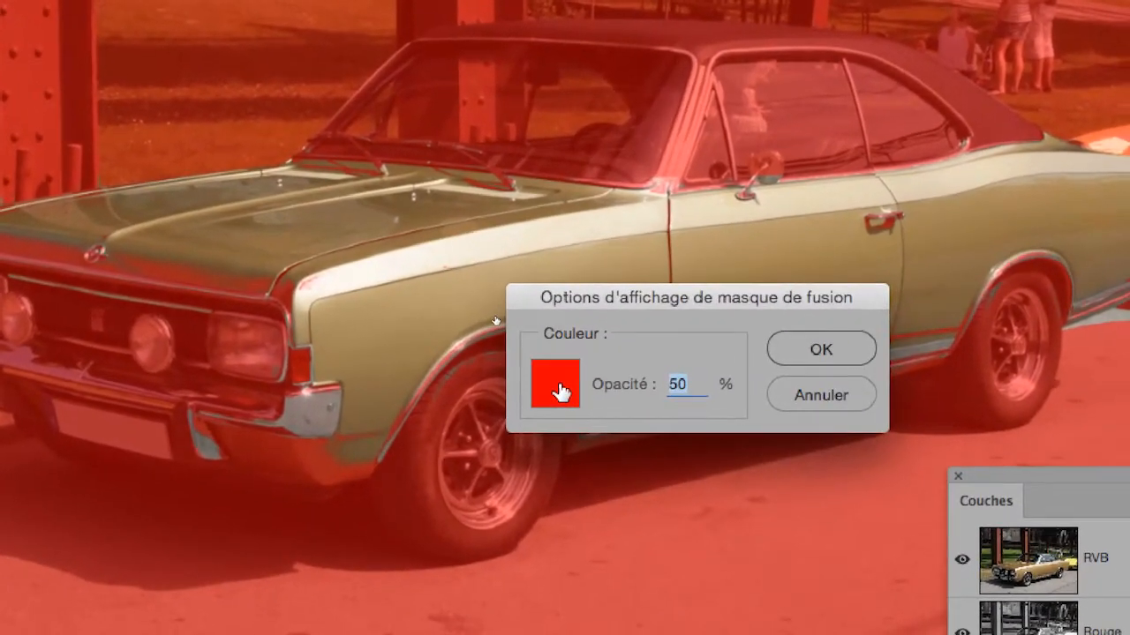
click(556, 389)
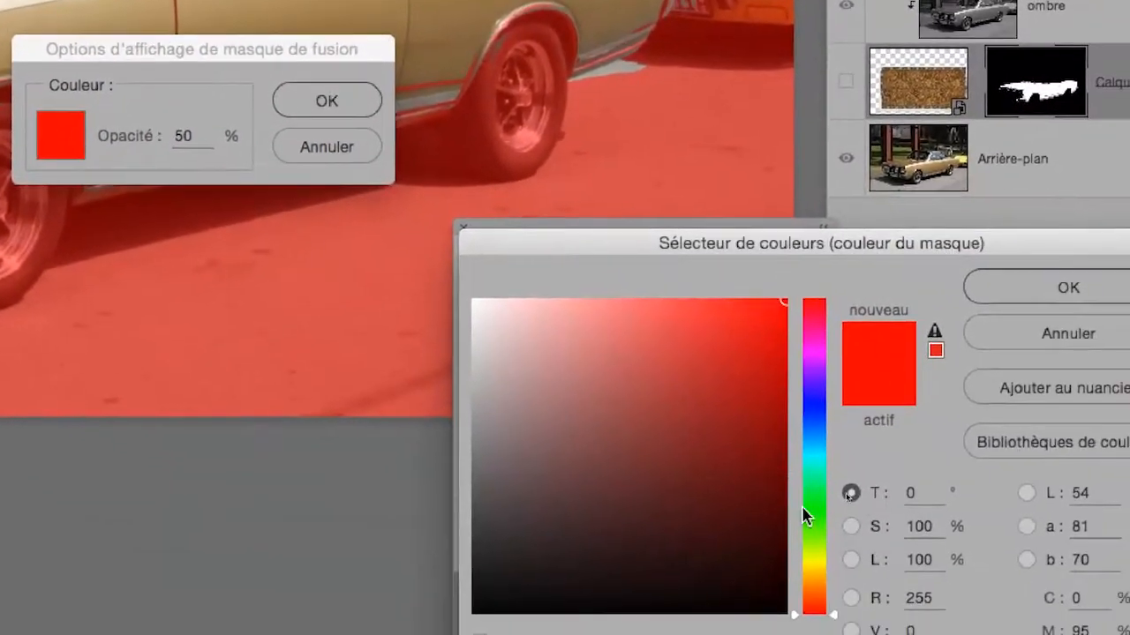
click(913, 606)
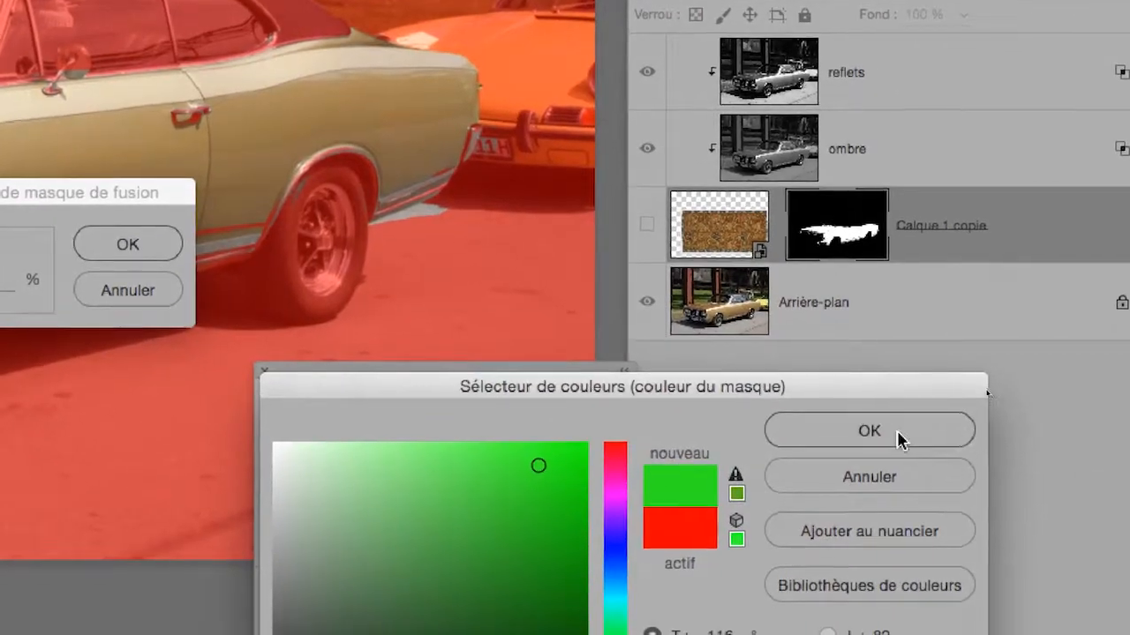
click(878, 430)
click(175, 262)
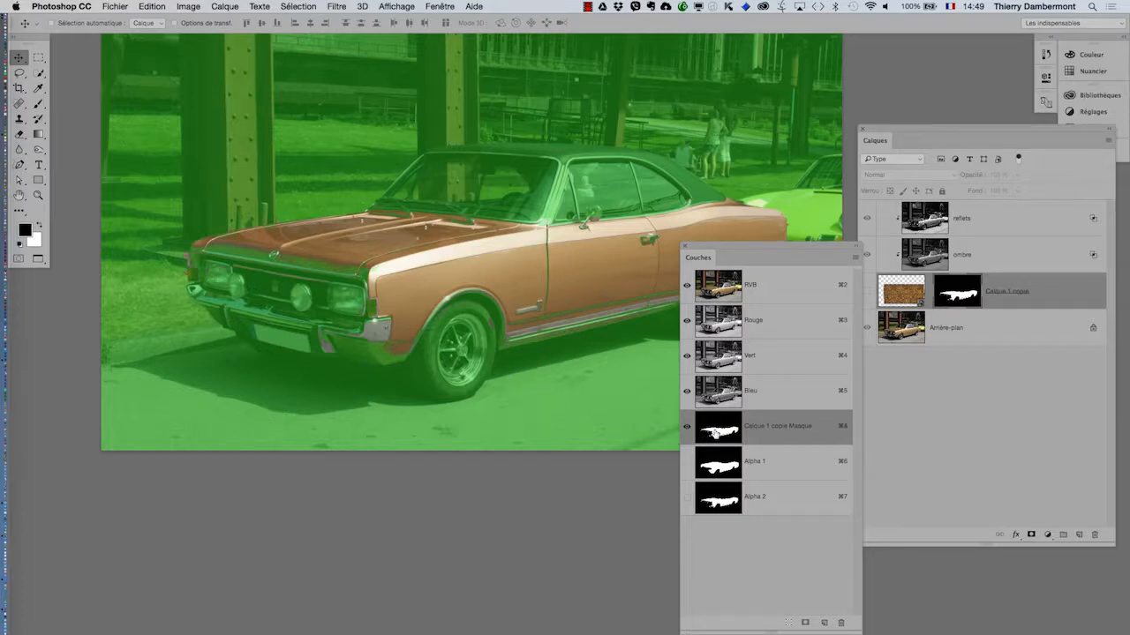
- Darken the mask overlay colour to green #33c527
double_click(714, 433)
click(493, 316)
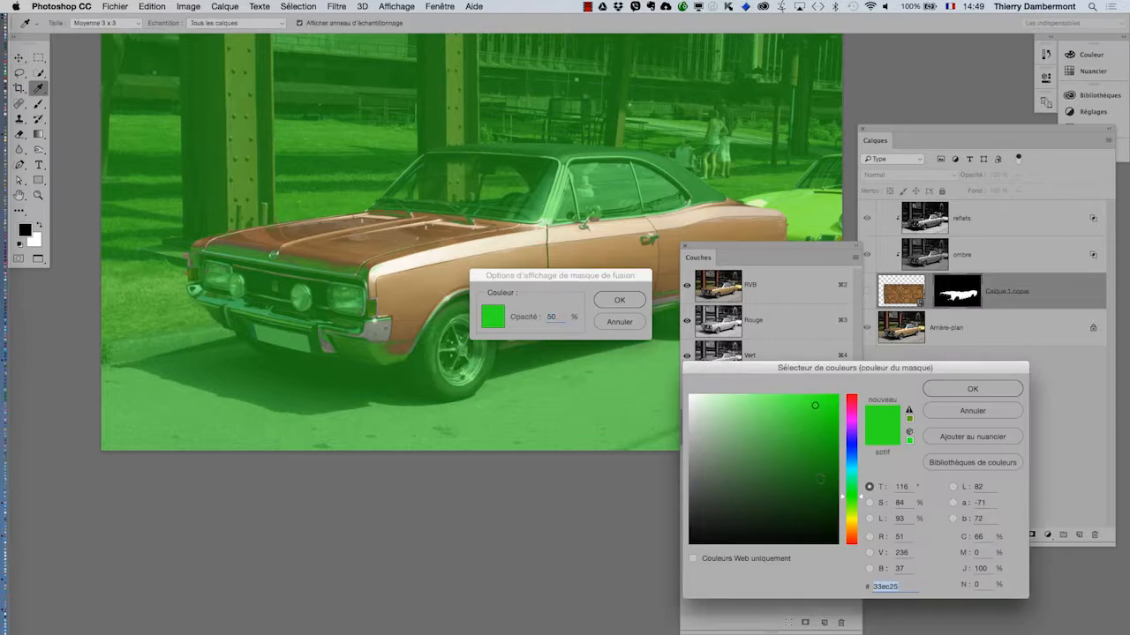
click(809, 429)
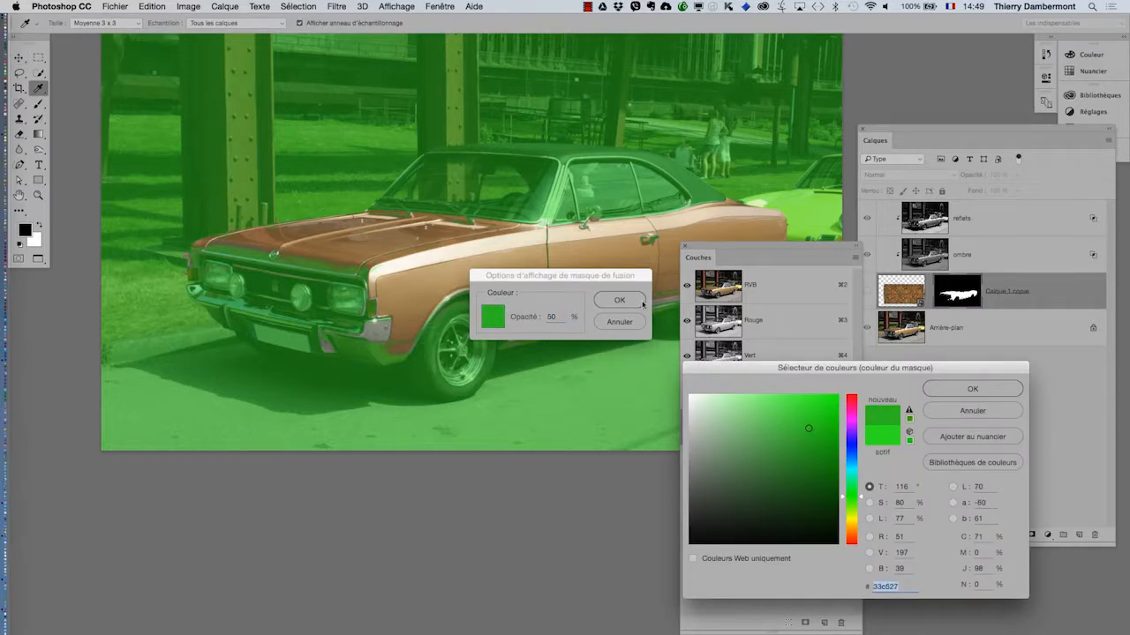
click(961, 388)
key(v)
click(619, 300)
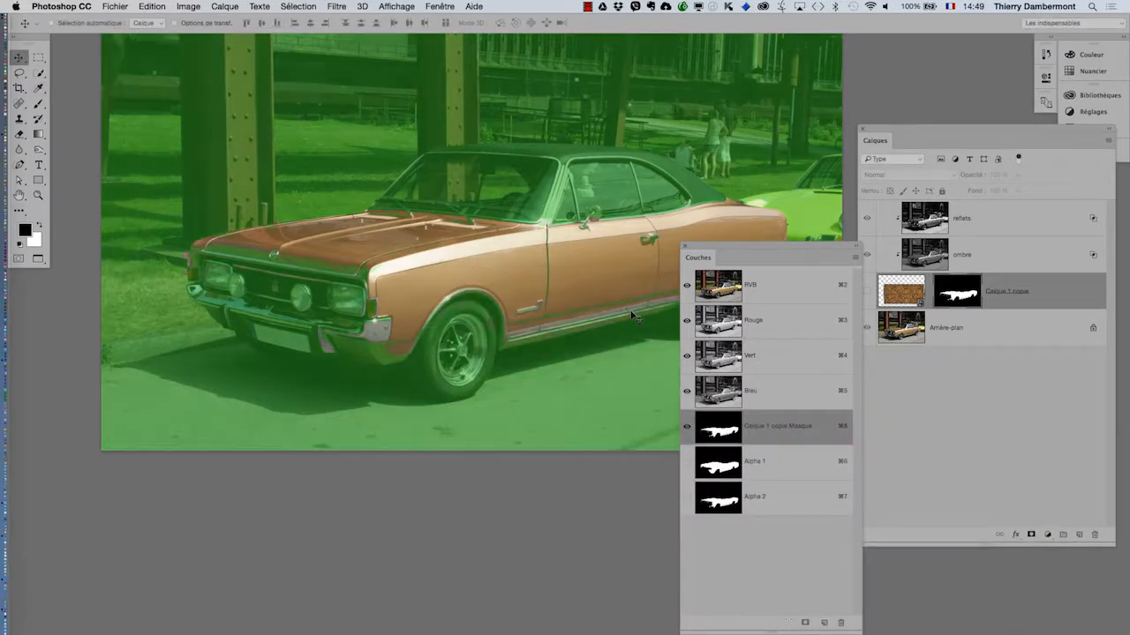
- Set the mask overlay's opacity to 70 % and its colour to teal #1bba93
double_click(714, 433)
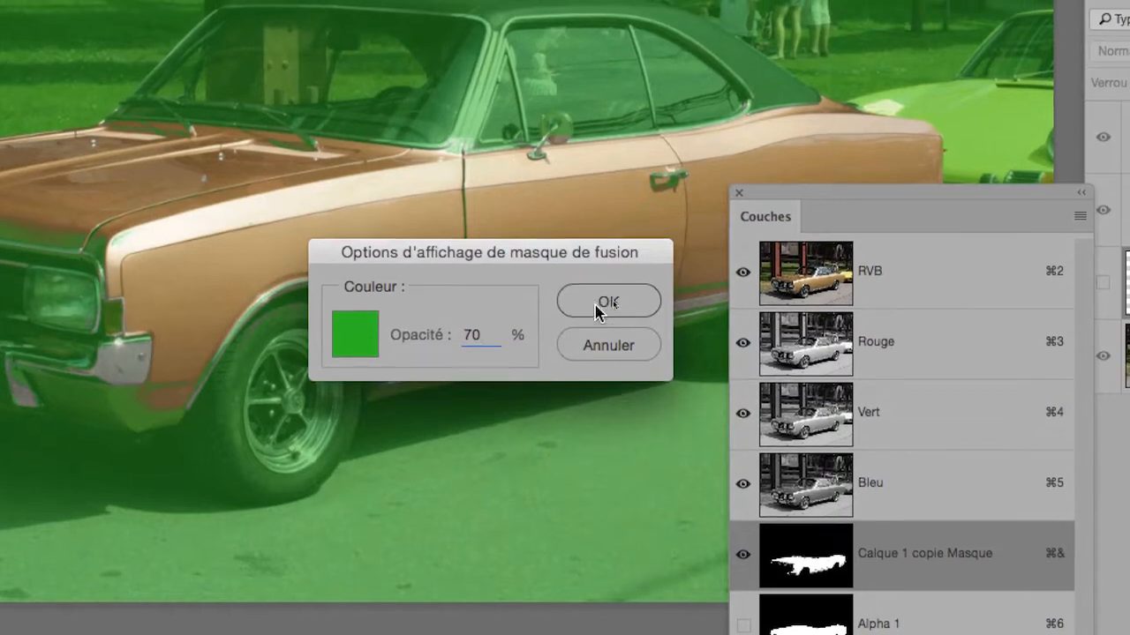
click(684, 285)
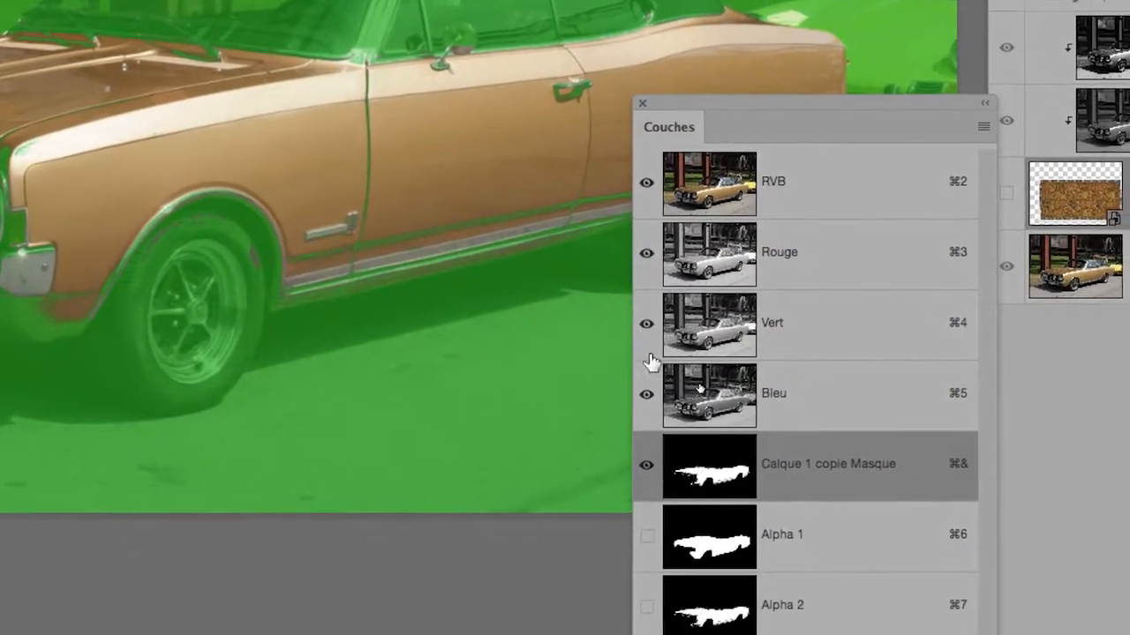
double_click(704, 463)
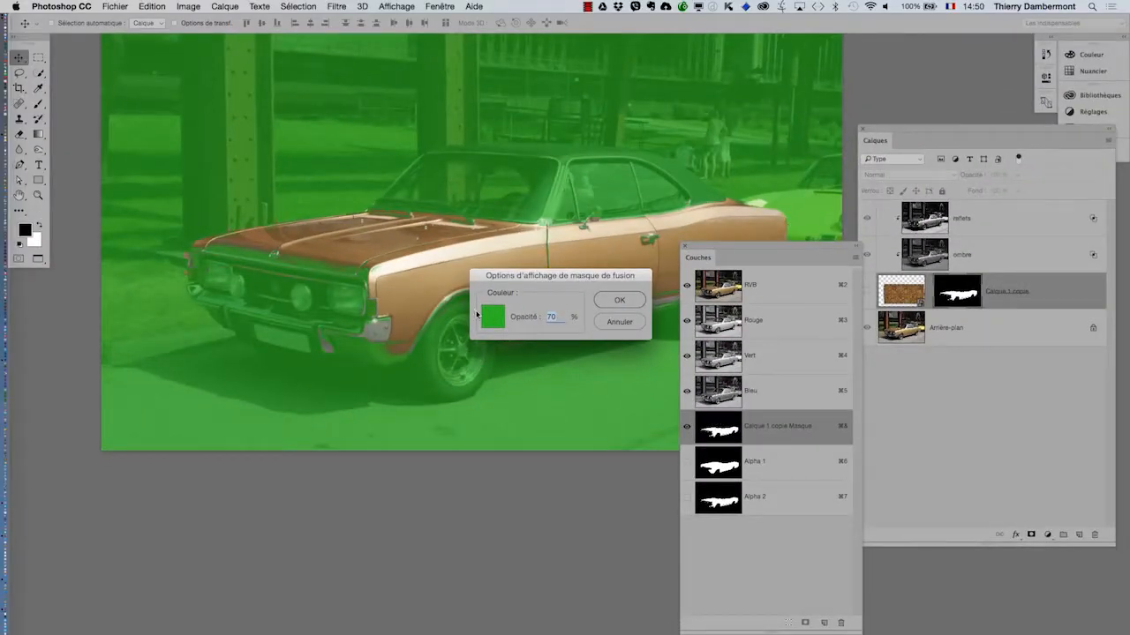
click(490, 316)
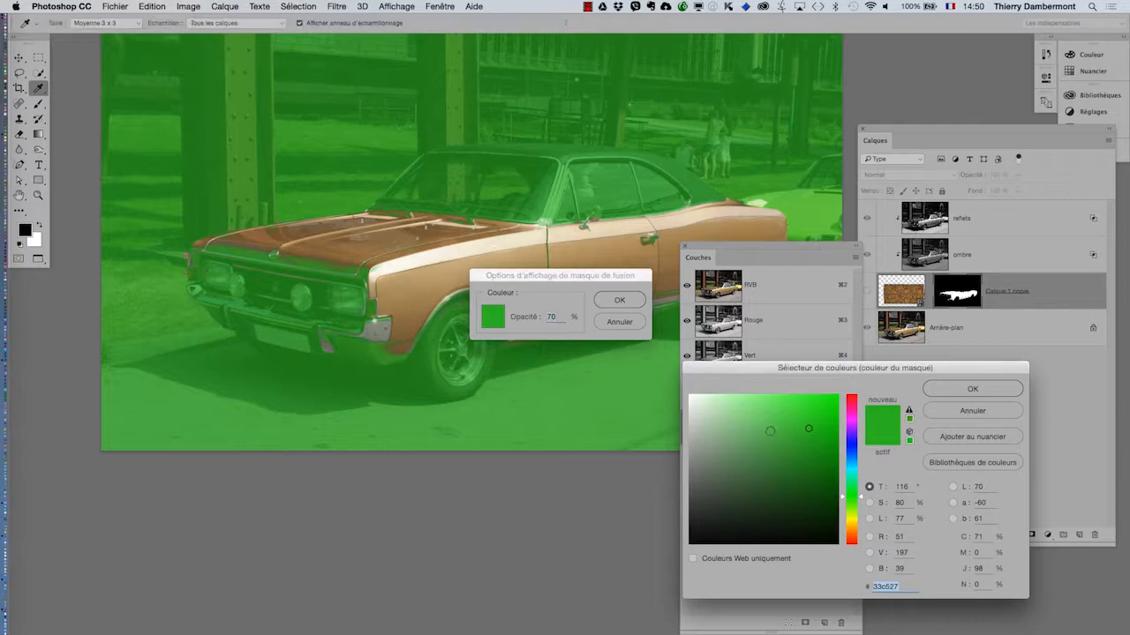
drag(812, 430, 816, 435)
drag(851, 497, 844, 477)
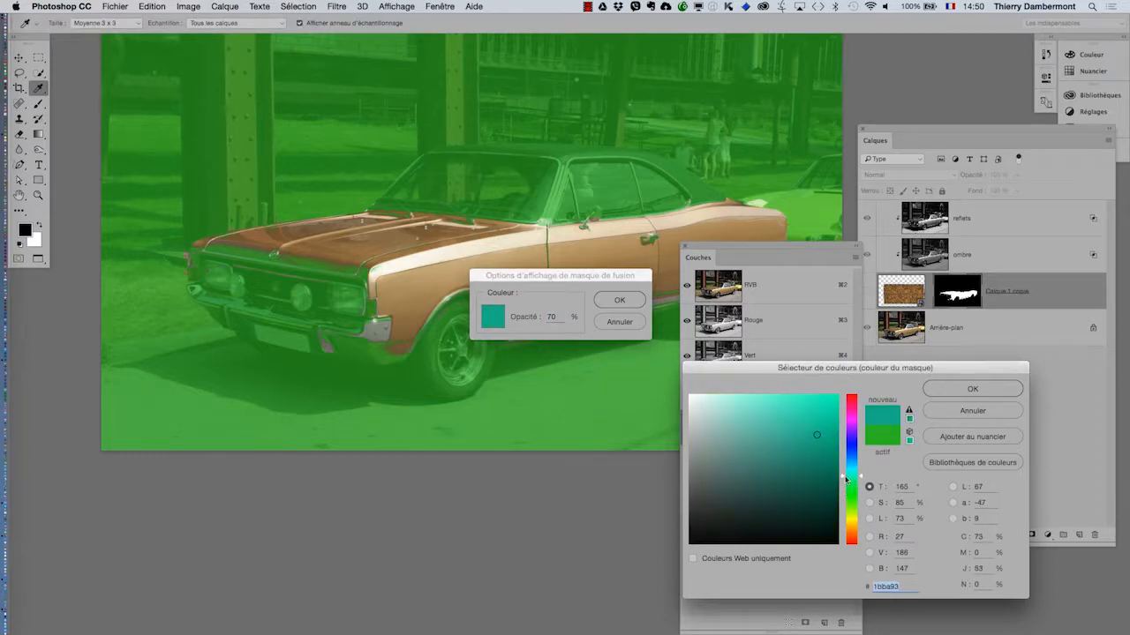
click(929, 392)
click(619, 300)
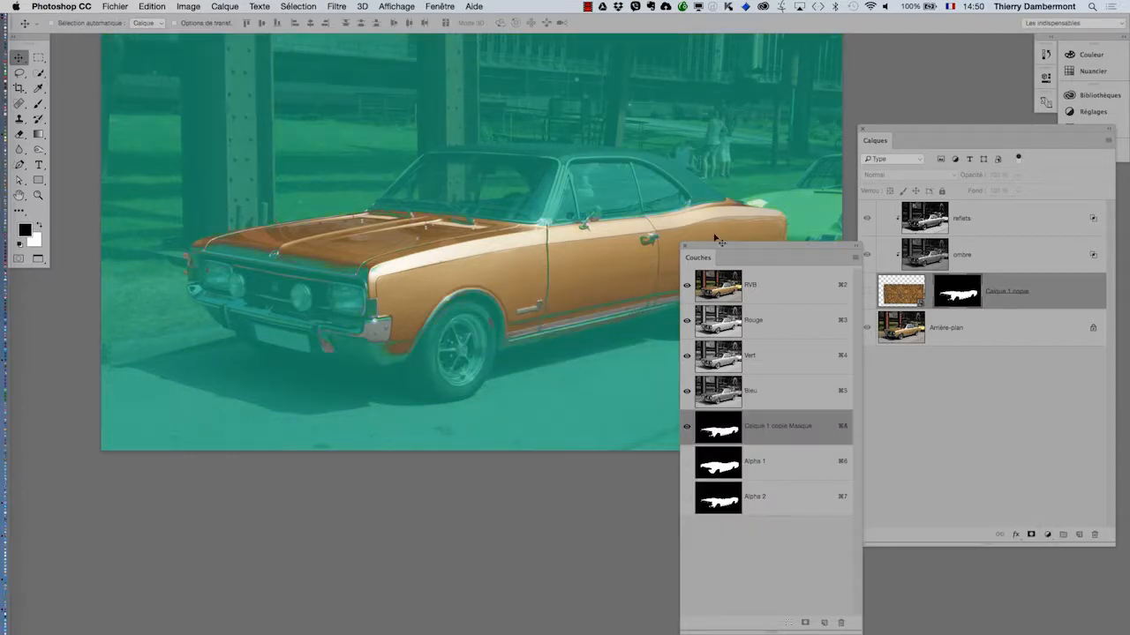
- Prepare a small soft brush with white as foreground colour for retouching the mask at the car's front end
drag(710, 250, 799, 137)
scroll(219, 274, up, 10)
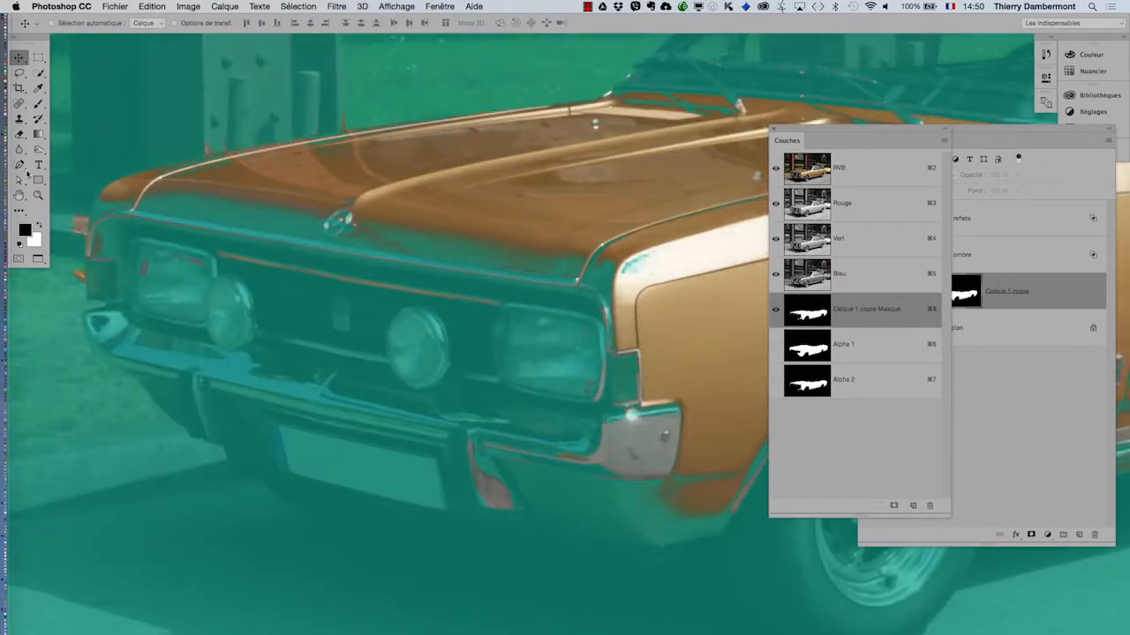
click(38, 103)
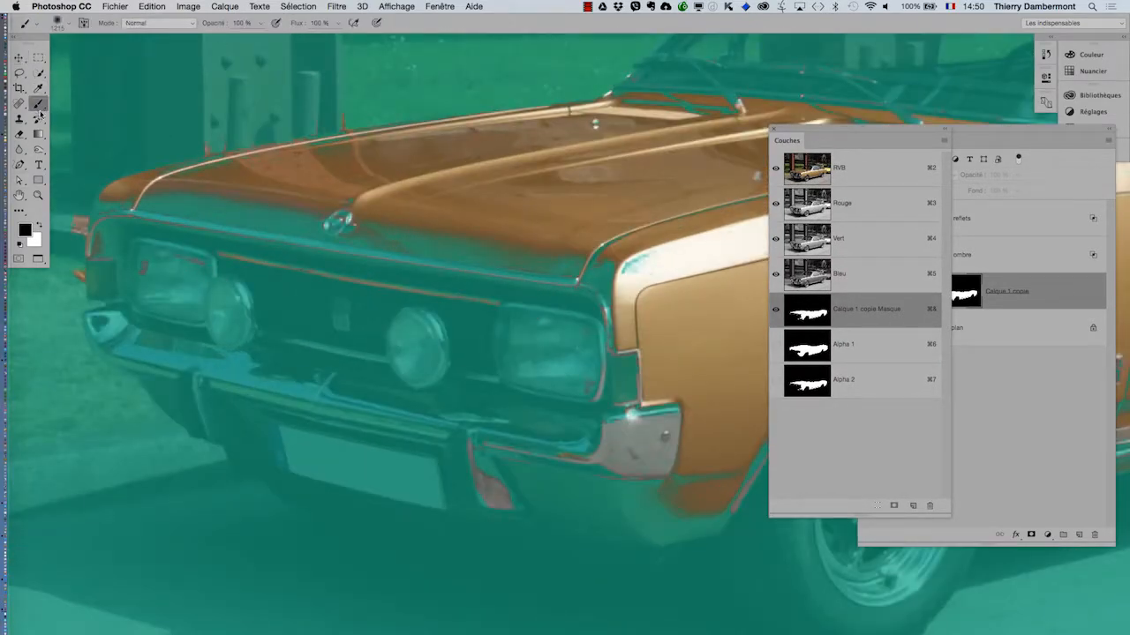
click(39, 227)
drag(473, 333, 61, 382)
mouse_move(328, 336)
mouse_down()
mouse_move(293, 419)
mouse_move(228, 442)
mouse_up()
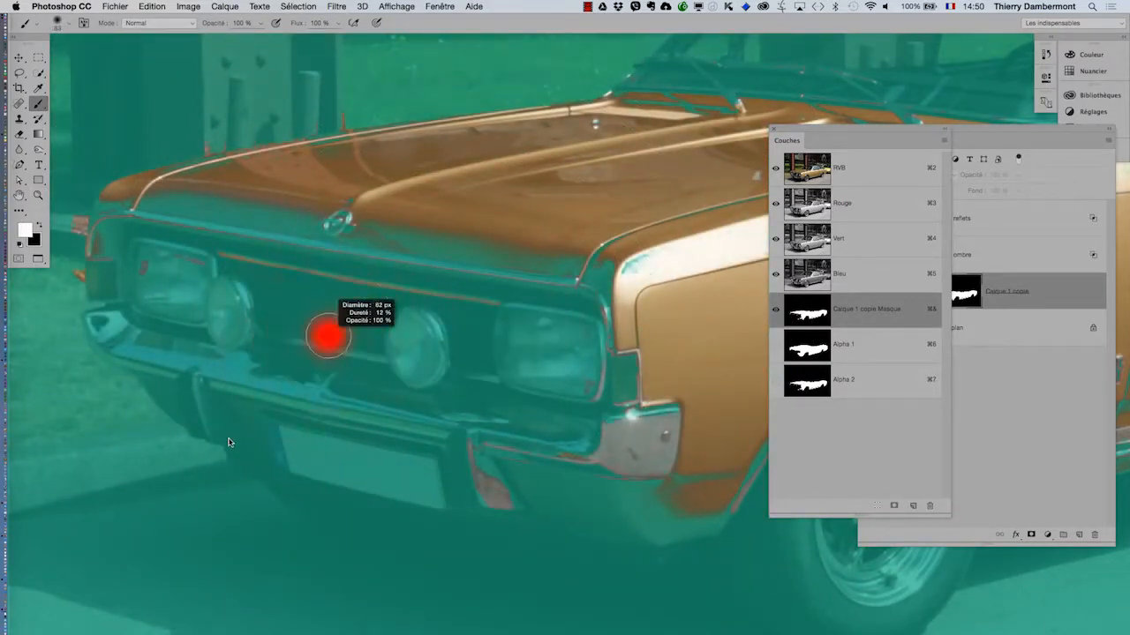
drag(241, 527, 252, 514)
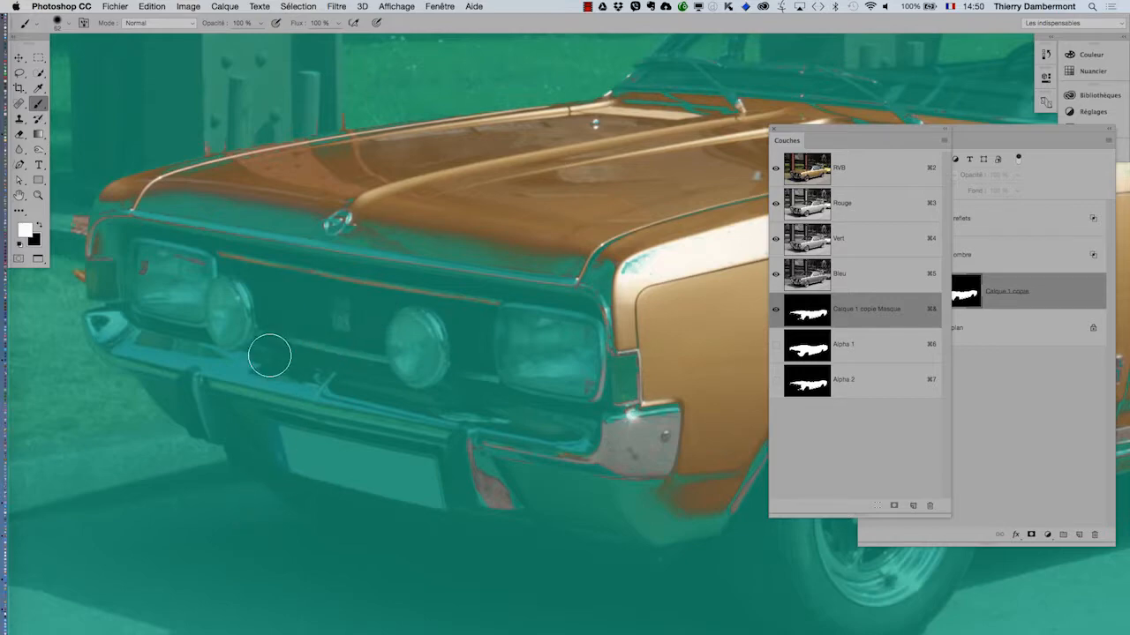
drag(267, 356, 257, 358)
- Paint the chrome bumper guard and the bumper's corner at the car's front out of the mask in black
scroll(512, 497, up, 5)
scroll(386, 461, down, 5)
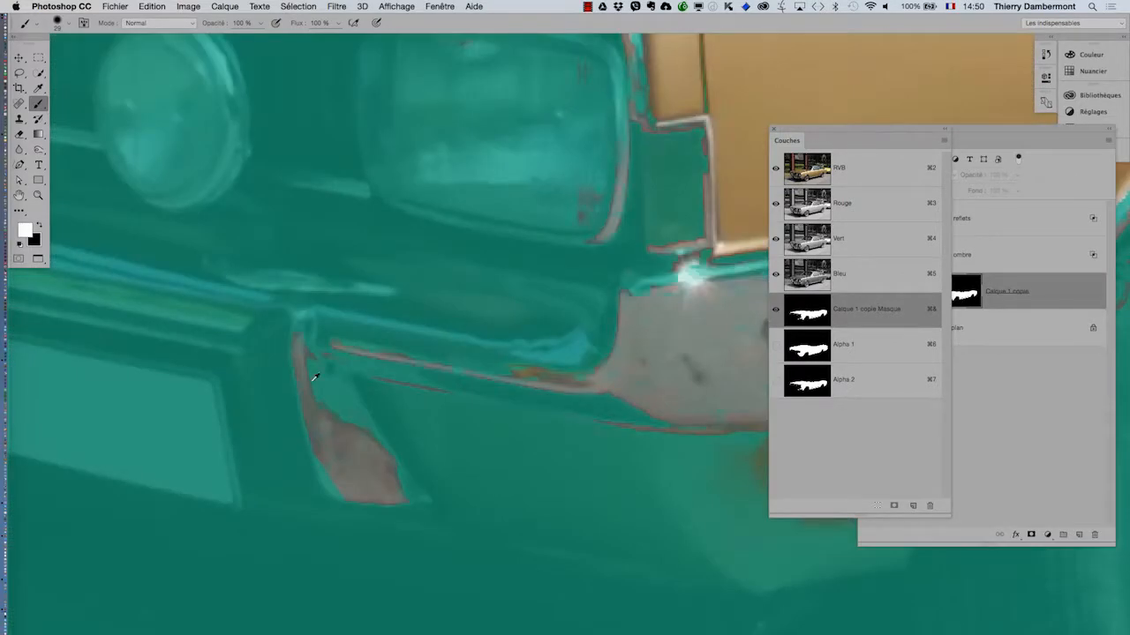
mouse_move(337, 379)
mouse_down()
mouse_move(292, 281)
mouse_move(255, 255)
mouse_move(336, 404)
mouse_move(378, 403)
mouse_move(273, 235)
mouse_move(560, 290)
mouse_move(585, 322)
mouse_up()
click(39, 225)
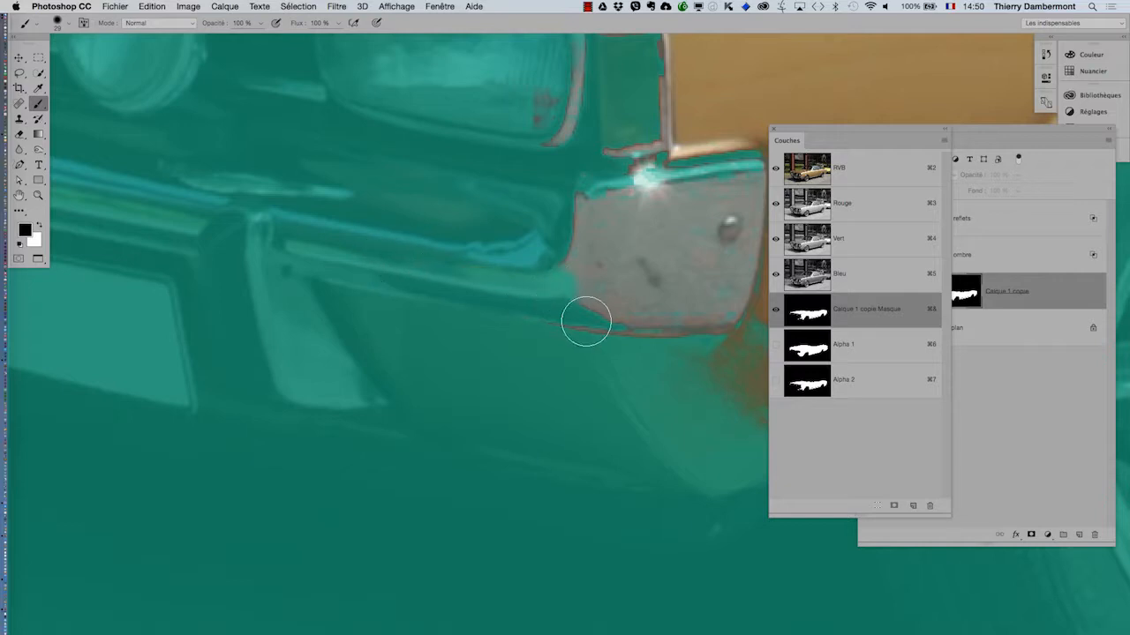
mouse_move(613, 396)
mouse_down()
mouse_move(360, 453)
mouse_move(310, 479)
mouse_up()
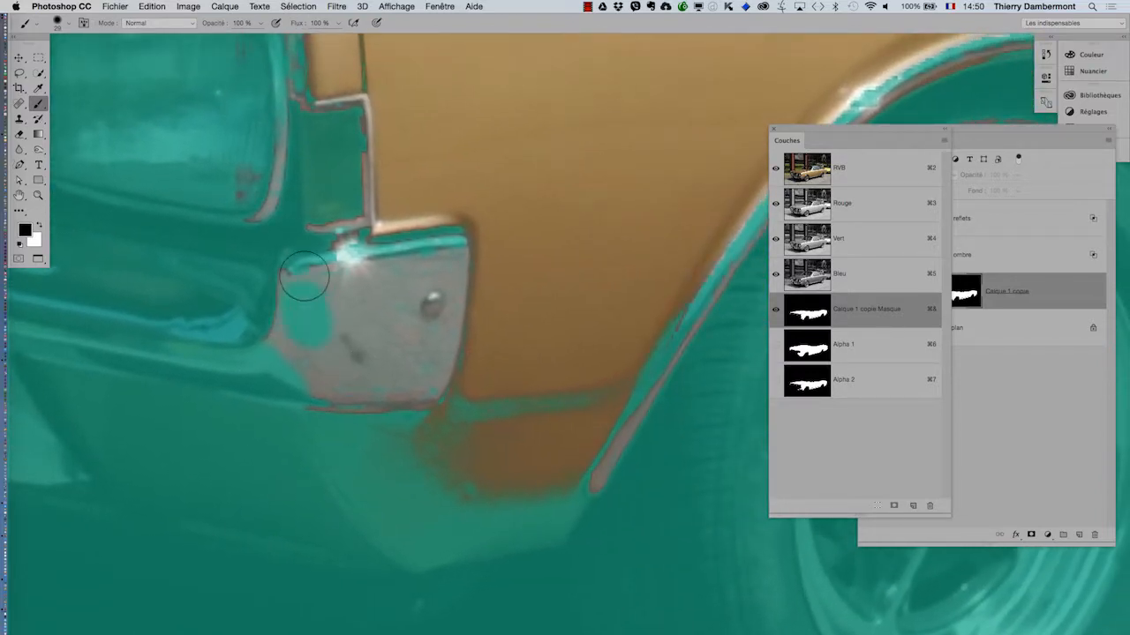
mouse_move(305, 277)
mouse_down()
mouse_move(328, 215)
mouse_move(384, 260)
mouse_move(447, 255)
mouse_move(408, 409)
mouse_move(358, 428)
mouse_move(324, 355)
mouse_move(332, 434)
mouse_move(403, 338)
mouse_move(399, 295)
mouse_move(257, 359)
mouse_move(275, 307)
mouse_move(336, 305)
mouse_move(312, 458)
mouse_up()
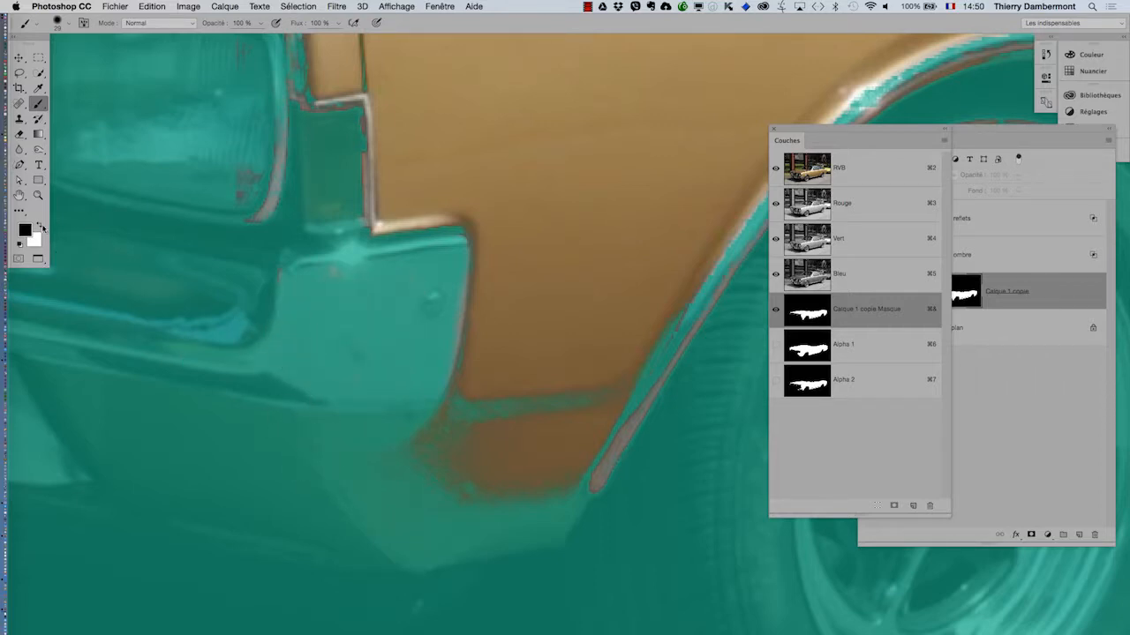
- Paint the body panel below the bumper corner, ahead of the front wheel, into the mask in white
key(x)
drag(502, 421, 497, 425)
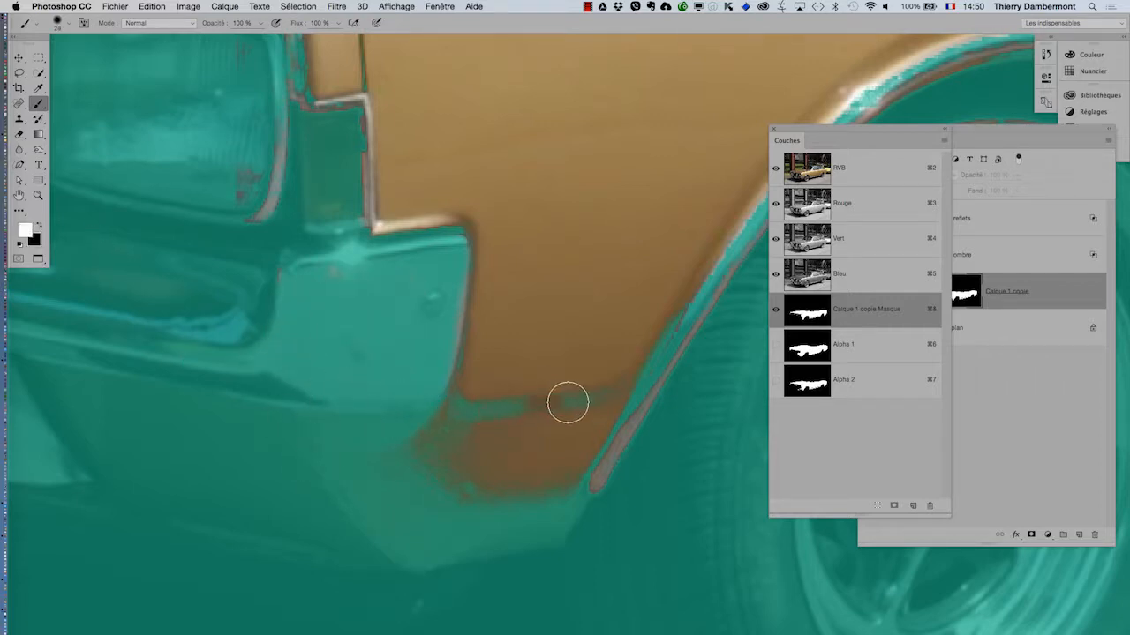
mouse_move(567, 402)
mouse_down()
mouse_move(490, 392)
mouse_move(484, 368)
mouse_move(434, 445)
mouse_move(353, 473)
mouse_move(382, 523)
mouse_move(416, 551)
mouse_move(526, 526)
mouse_move(580, 476)
mouse_move(649, 340)
mouse_move(550, 484)
mouse_move(435, 527)
mouse_move(399, 503)
mouse_move(472, 466)
mouse_move(507, 404)
mouse_move(485, 487)
mouse_move(435, 497)
mouse_move(502, 417)
mouse_move(527, 436)
mouse_move(501, 476)
mouse_move(370, 482)
mouse_move(403, 490)
mouse_up()
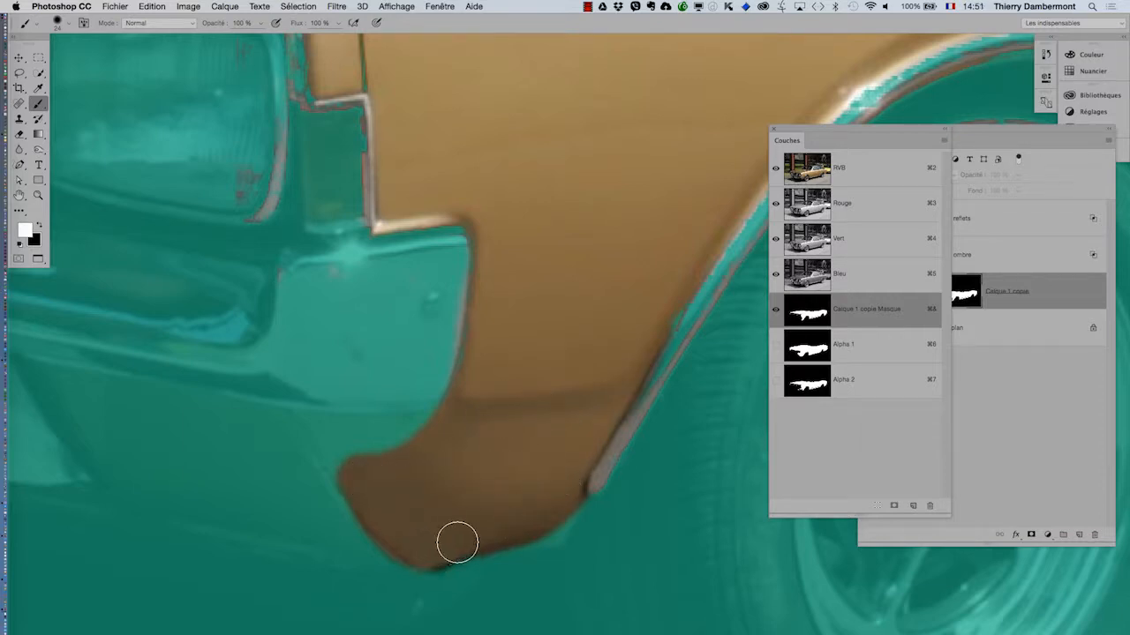
scroll(560, 464, down, 3)
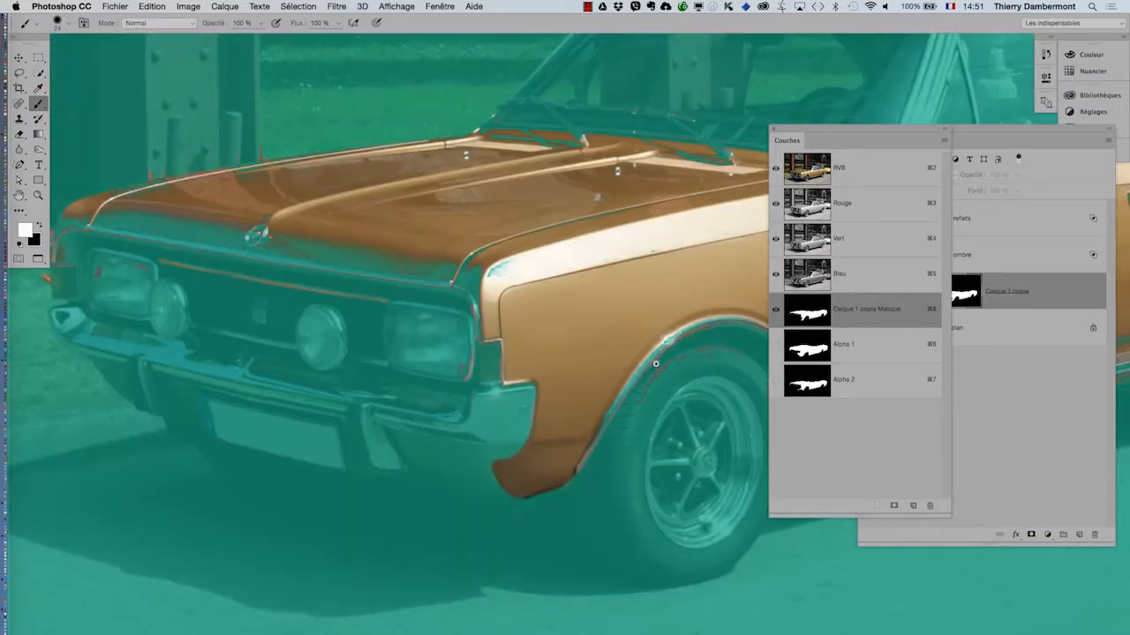
- Paint the front wheel arch edge into the mask in white and the stray patches on the tyre out in black
scroll(576, 485, up, 3)
mouse_move(295, 514)
mouse_down()
mouse_move(461, 318)
mouse_move(538, 279)
mouse_up()
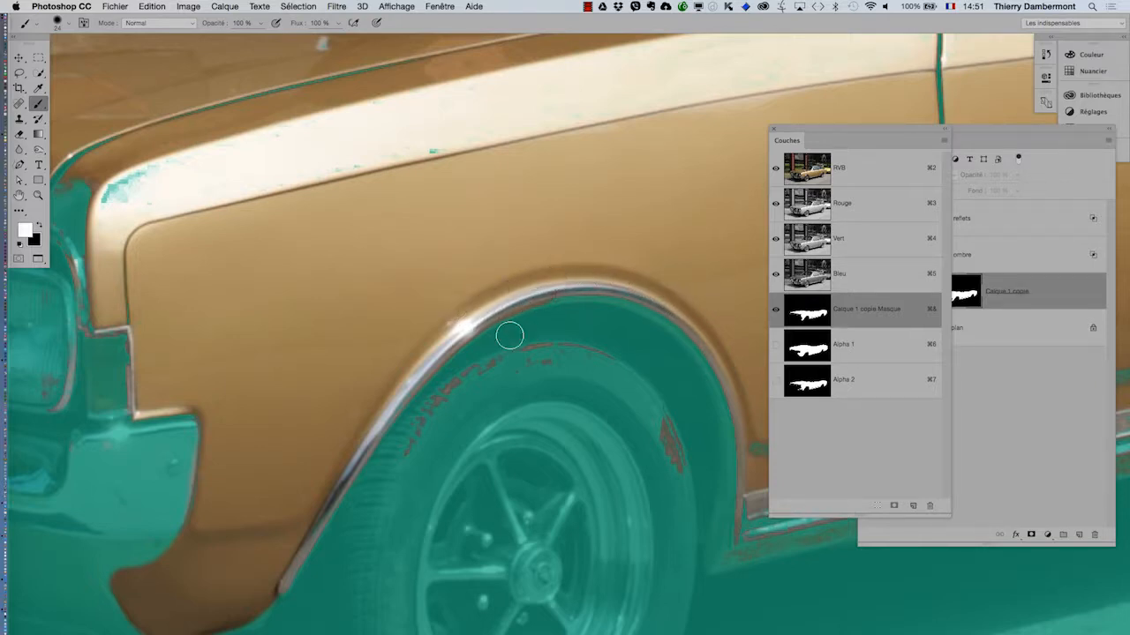
click(39, 225)
drag(449, 460, 464, 461)
mouse_move(398, 473)
mouse_down()
mouse_move(448, 402)
mouse_move(627, 376)
mouse_move(676, 497)
mouse_move(623, 421)
mouse_move(568, 391)
mouse_move(610, 433)
mouse_move(585, 439)
mouse_move(711, 429)
mouse_move(706, 382)
mouse_up()
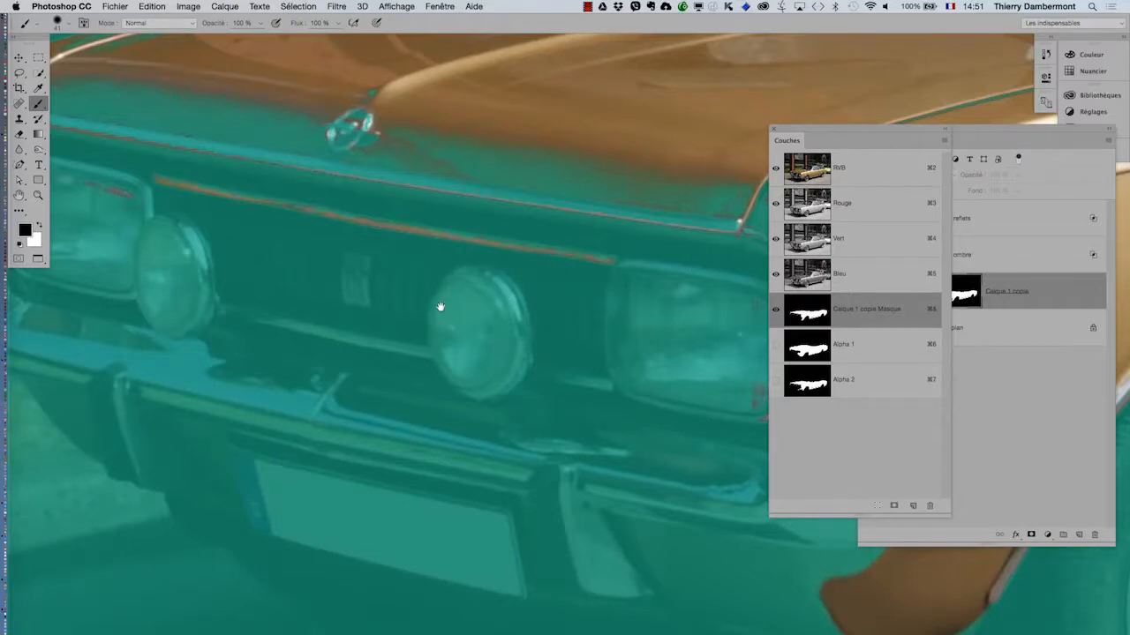
- Paint the stray patches on the headlights and beside the car's far front corner out of the mask in black
drag(441, 302, 534, 336)
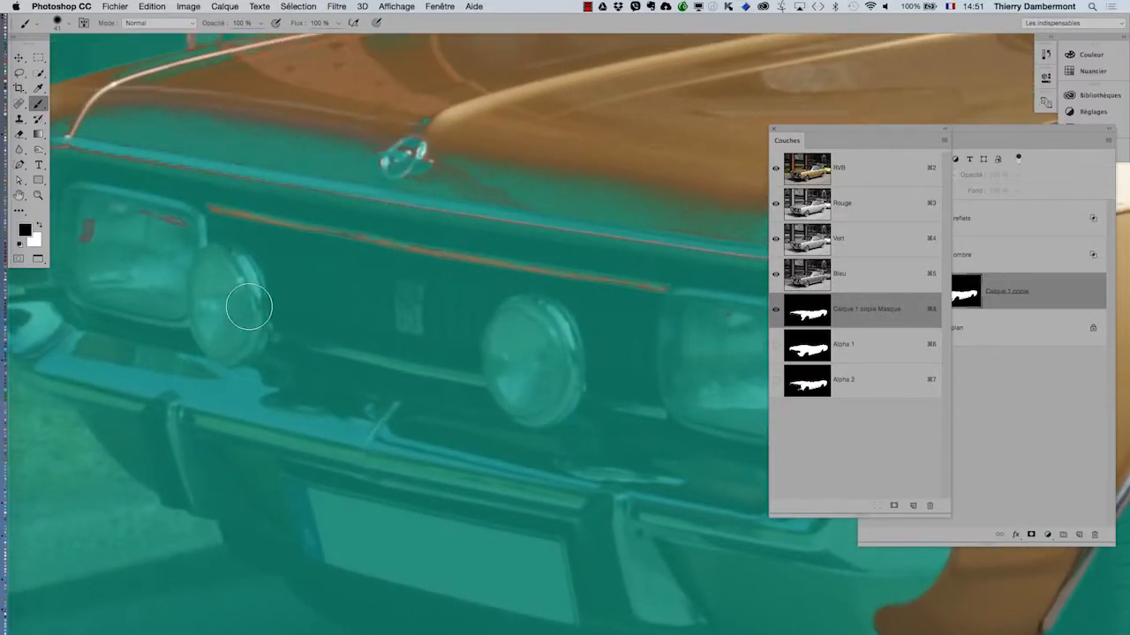
drag(165, 262, 252, 313)
mouse_move(158, 278)
mouse_down()
mouse_move(182, 258)
mouse_move(256, 278)
mouse_move(114, 239)
mouse_move(117, 289)
mouse_up()
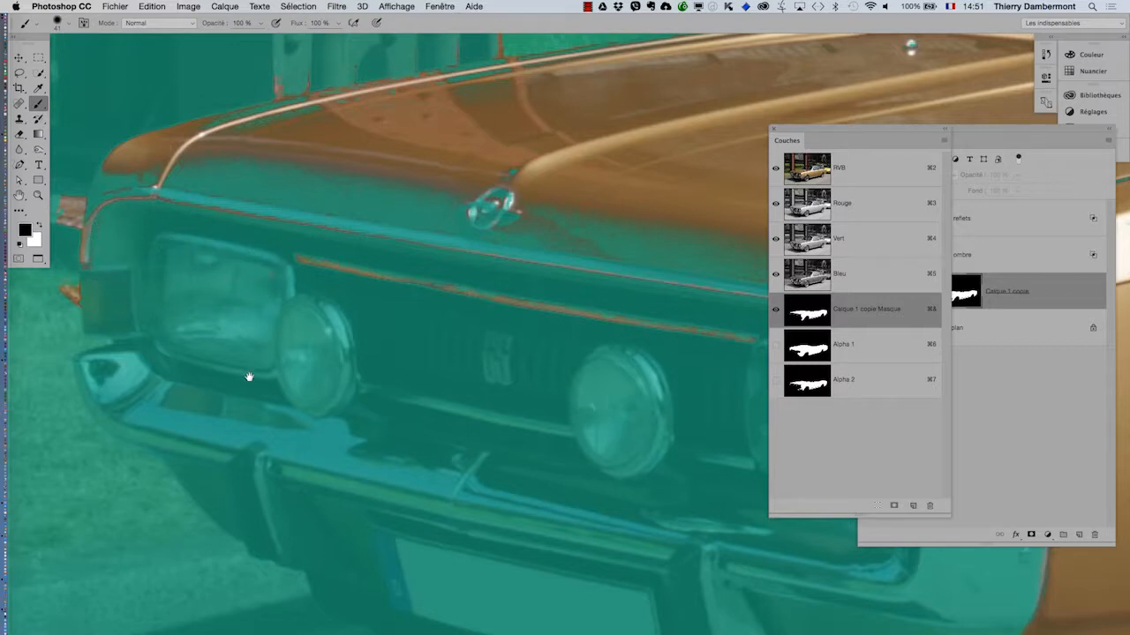
drag(248, 377, 302, 425)
mouse_move(120, 261)
mouse_down()
mouse_move(109, 311)
mouse_move(107, 221)
mouse_move(91, 226)
mouse_move(95, 323)
mouse_move(135, 375)
mouse_up()
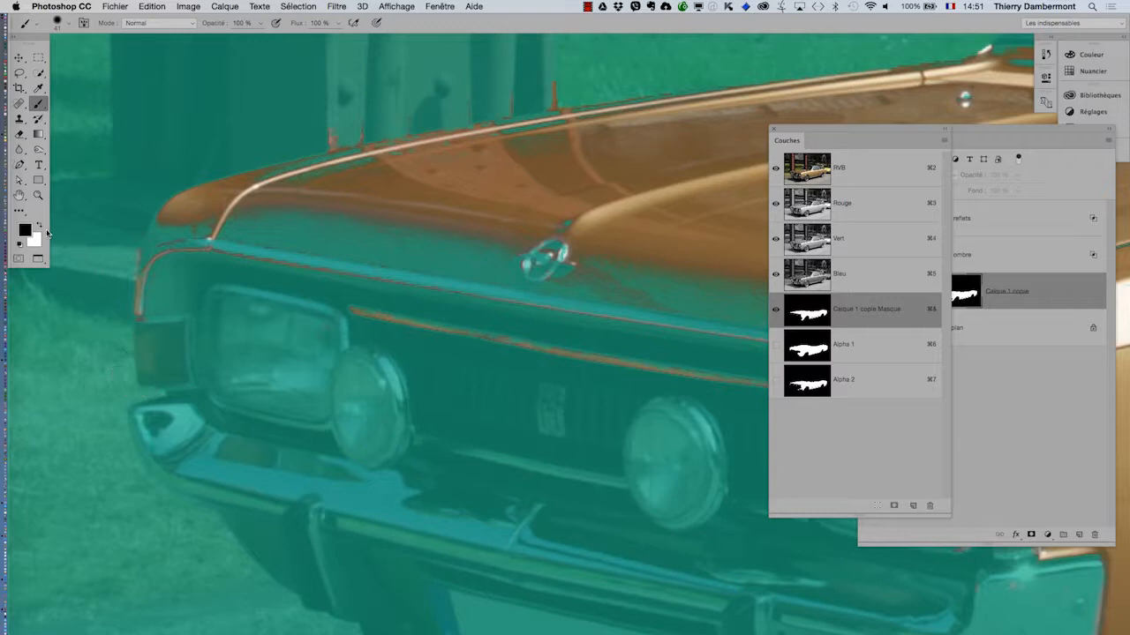
- Switch the foreground colour to white, move the Couches panel clear of the car and close the Calques panel
drag(804, 134, 170, 425)
drag(896, 130, 780, 468)
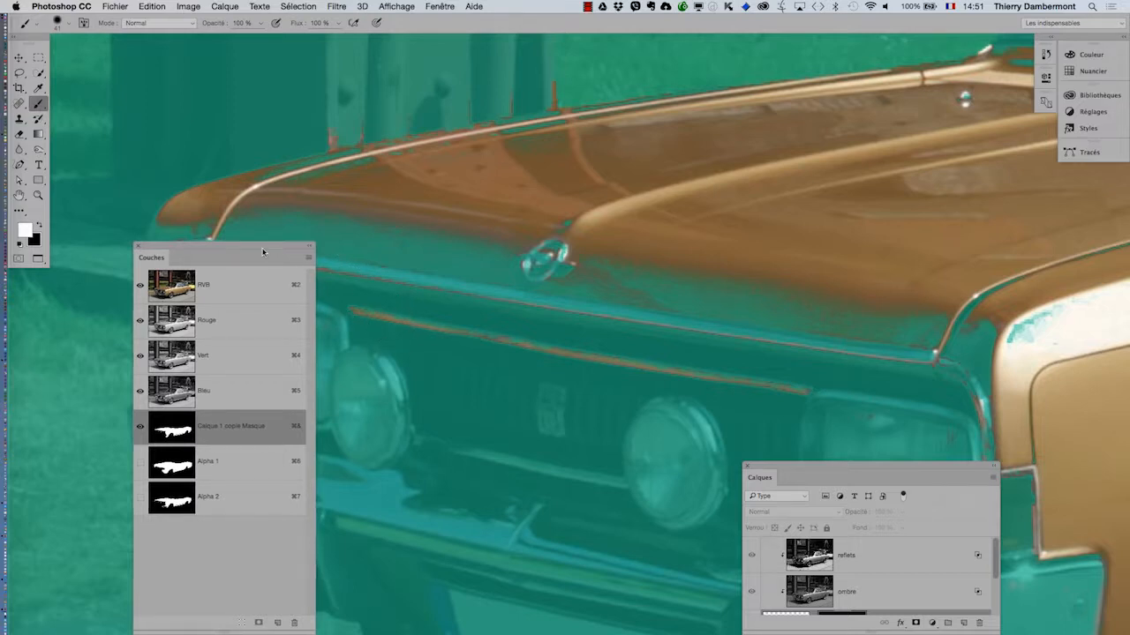
drag(271, 252, 156, 397)
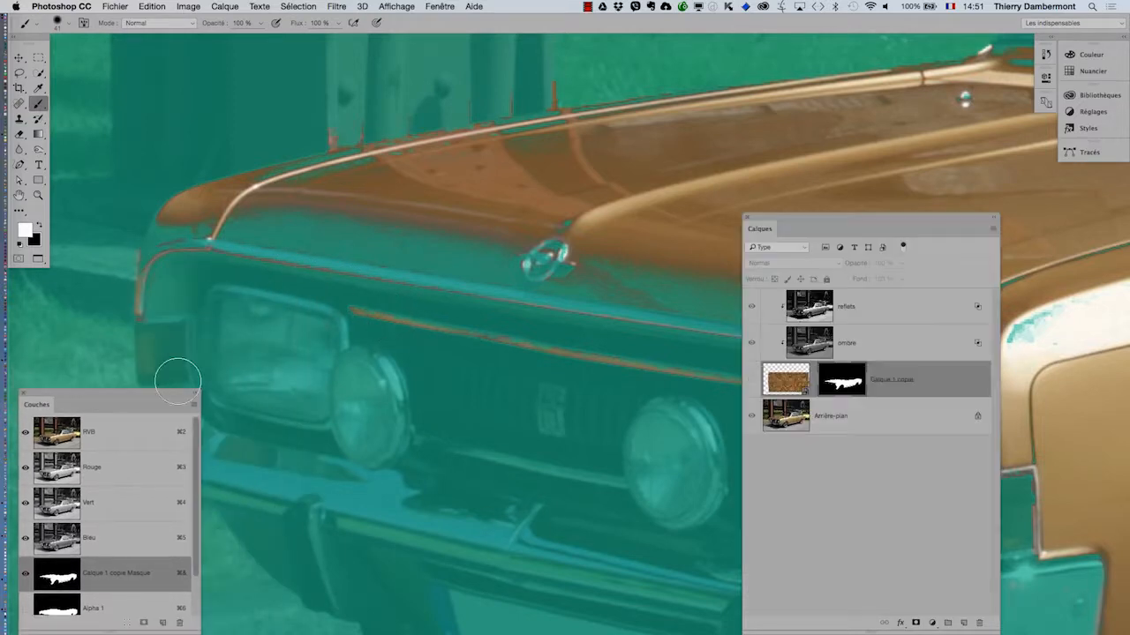
click(748, 219)
- Examine the sill between the wheels by comparing the photo with and without the mask overlay
scroll(862, 413, down, 2)
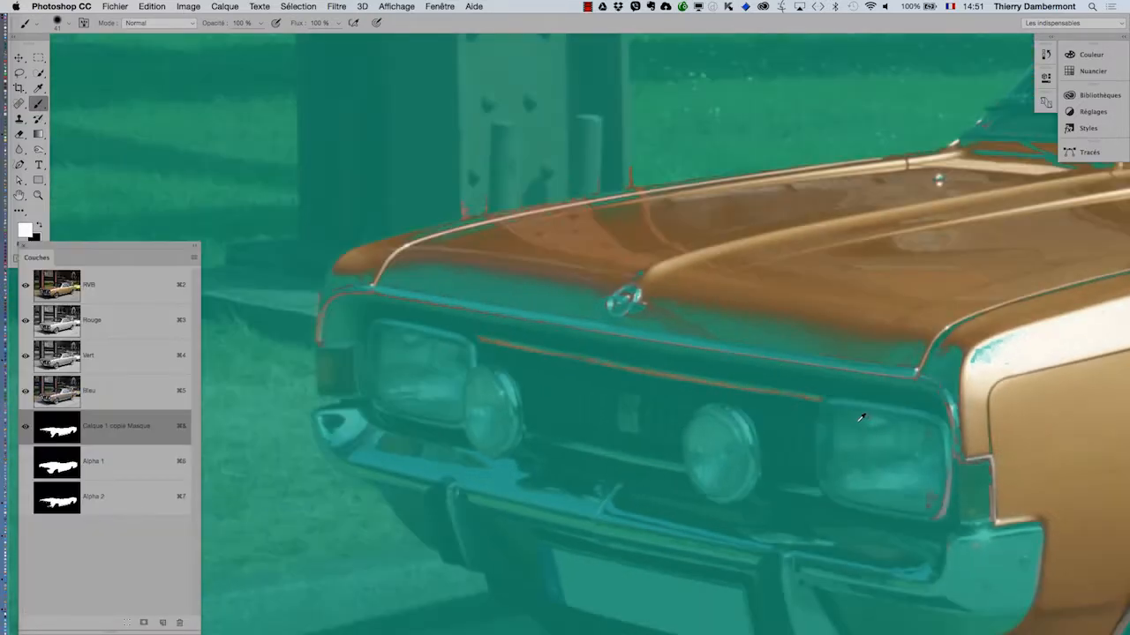
scroll(861, 419, down, 2)
drag(1070, 485, 477, 386)
scroll(454, 365, up, 2)
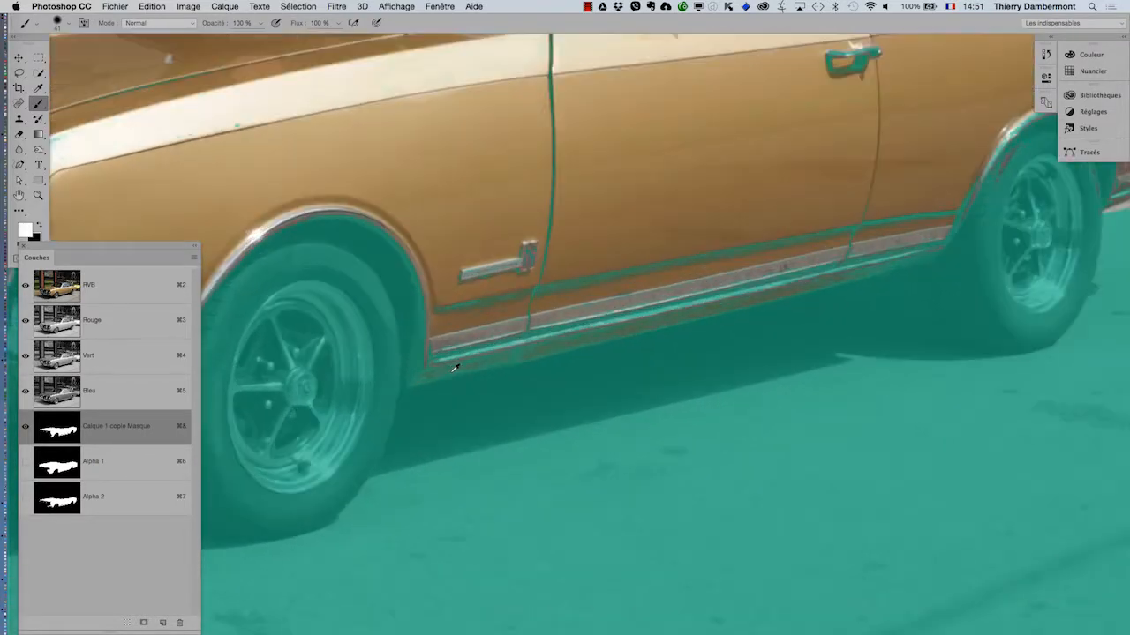
scroll(454, 369, up, 1)
scroll(443, 382, up, 1)
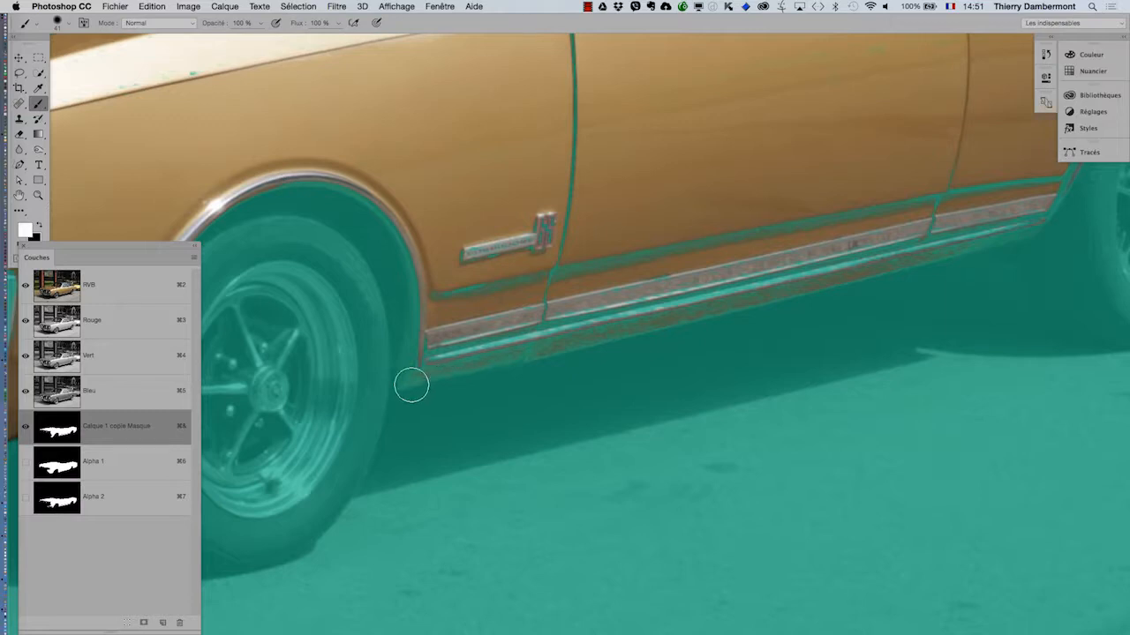
click(26, 428)
click(26, 428)
click(25, 429)
click(25, 429)
click(26, 429)
click(25, 430)
click(26, 429)
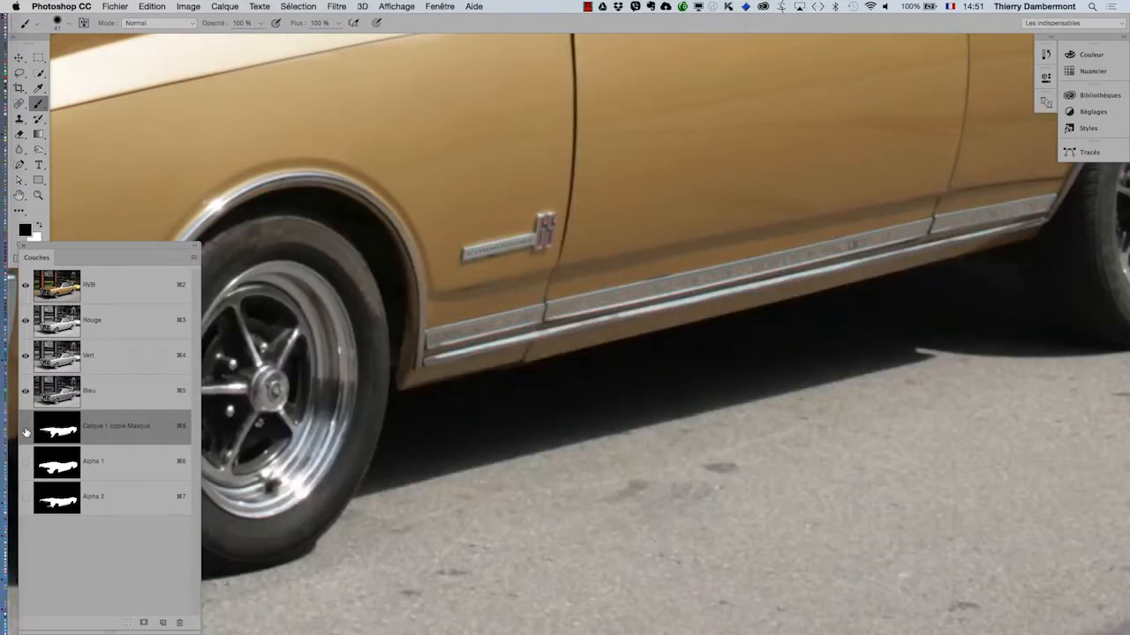
click(26, 430)
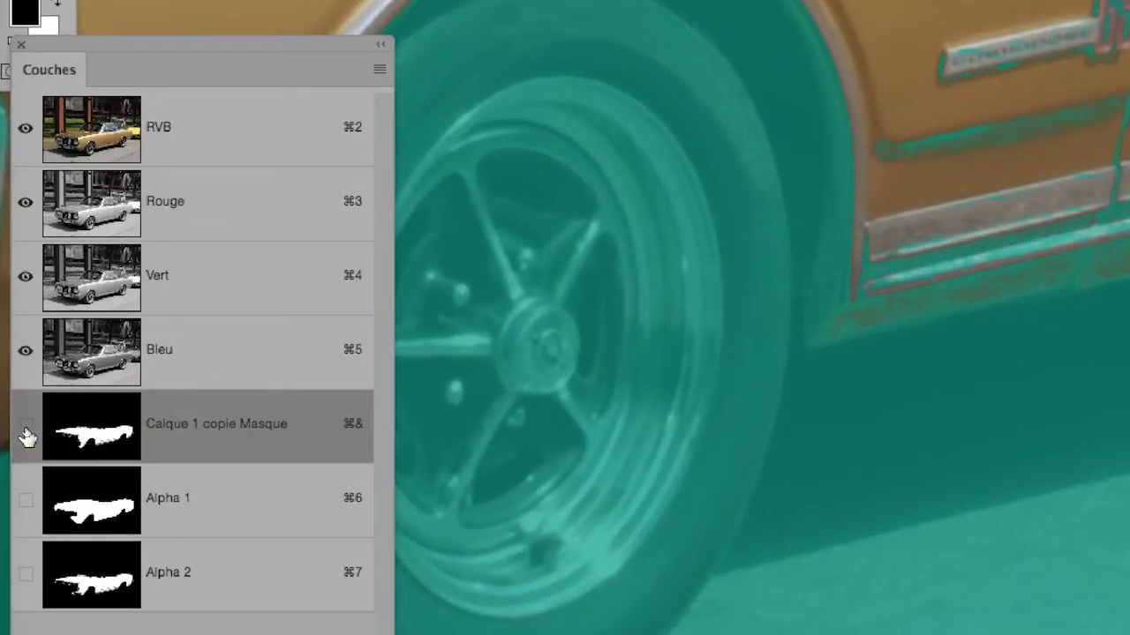
click(25, 430)
click(25, 430)
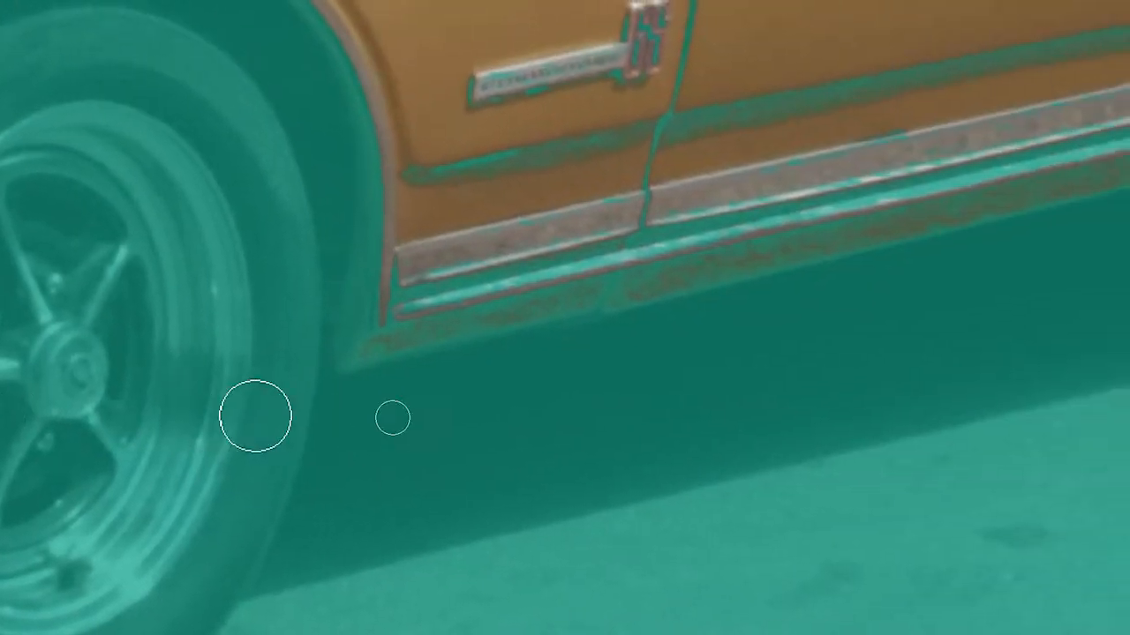
- Paint the painted strip along the sill's lower edge into the mask in white with straight strokes of a small brush
drag(1049, 445, 1019, 442)
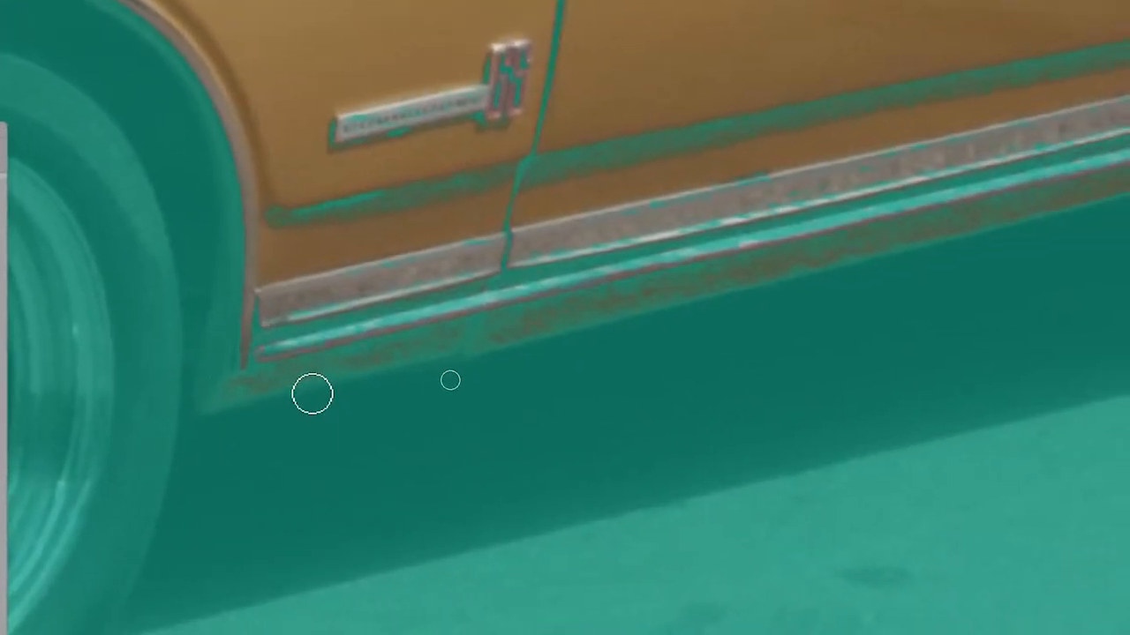
drag(453, 430, 446, 435)
drag(313, 395, 310, 396)
click(484, 331)
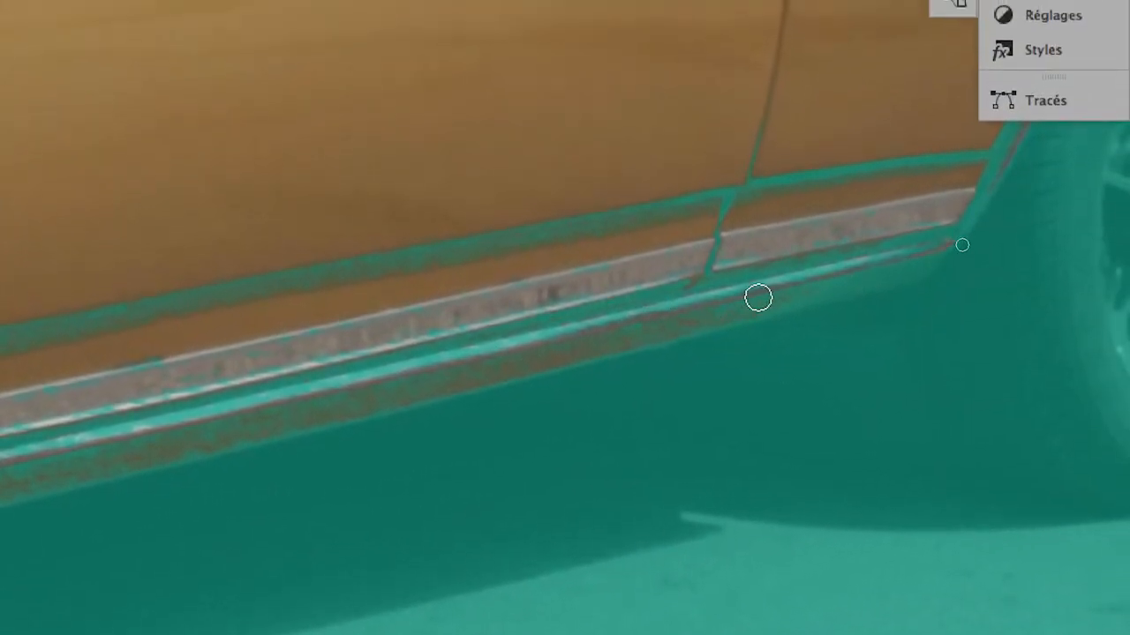
shift+click(926, 288)
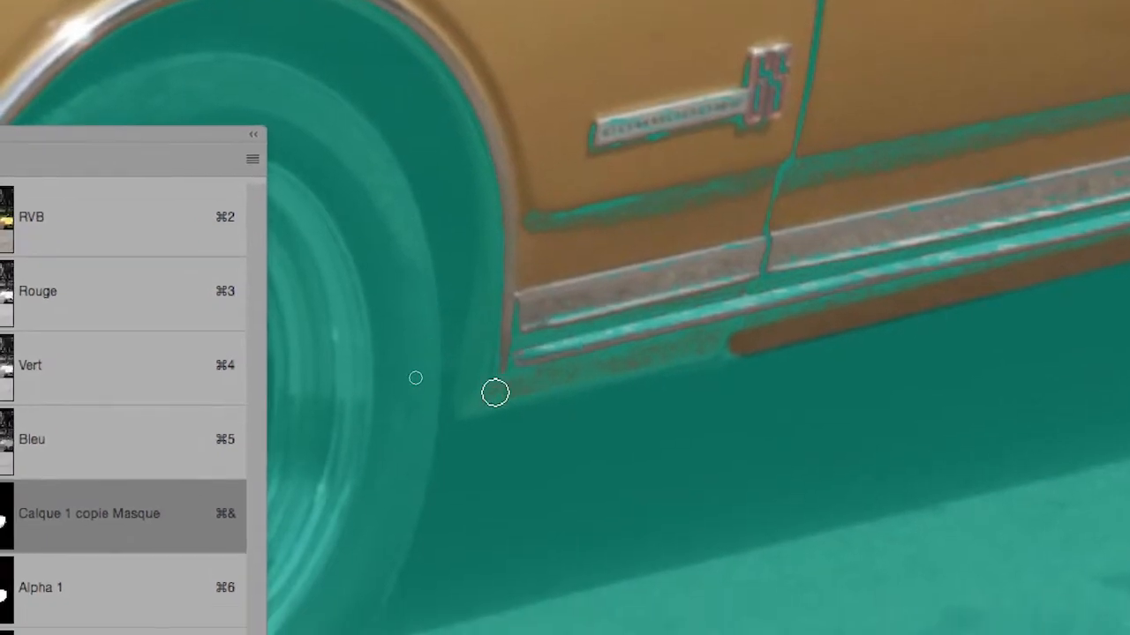
click(481, 435)
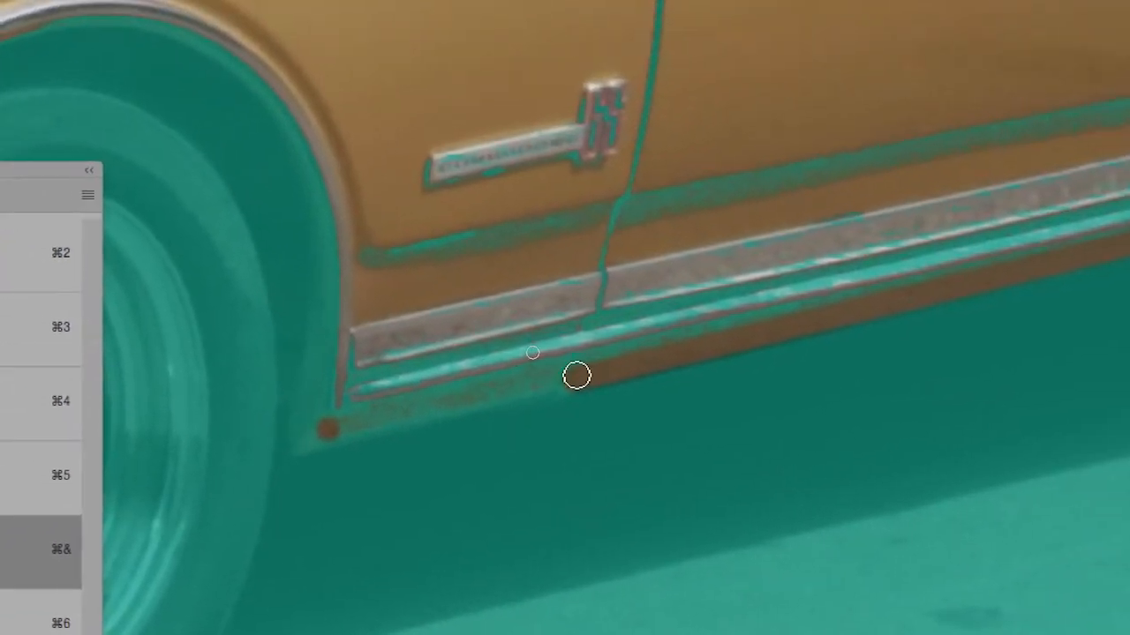
shift+click(576, 376)
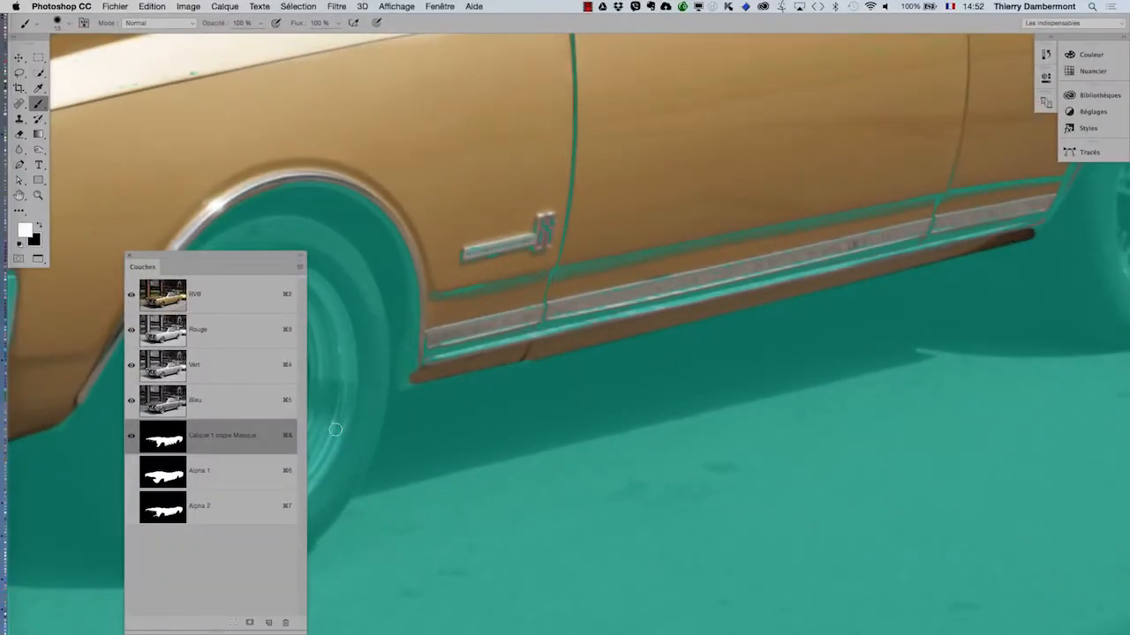
- Compare the sill with and without the overlay and paint its chrome trim out of the mask with straight black strokes
click(131, 436)
key(x)
click(131, 436)
click(131, 436)
click(130, 436)
key(x)
shift+click(931, 223)
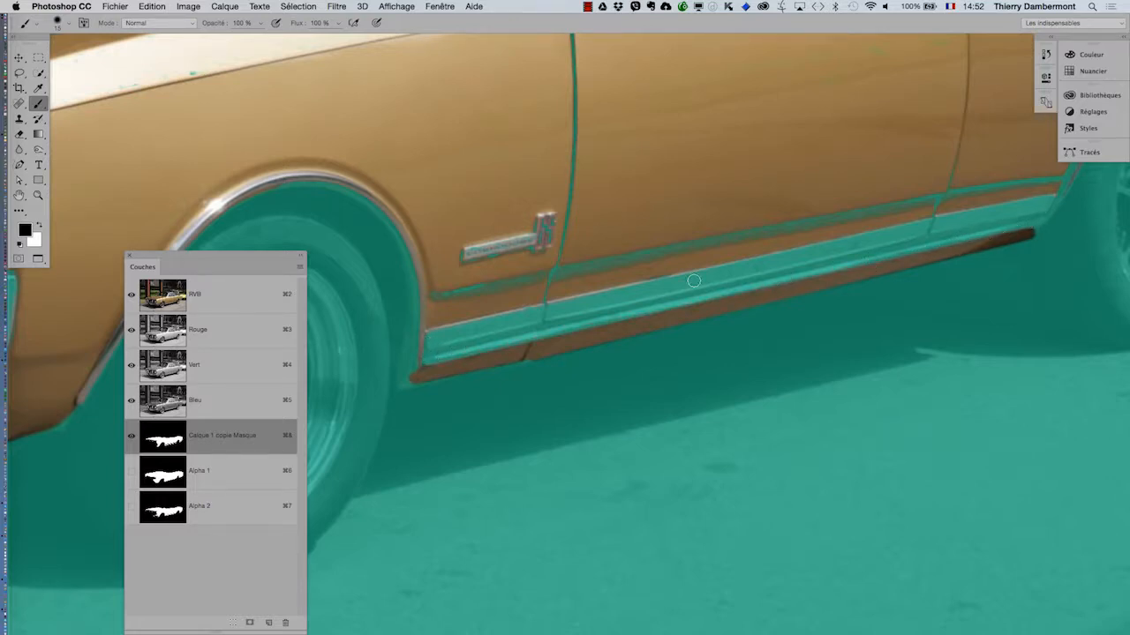
- Paint the shaded crease above the sill trim into the mask in white, from the front wheel arch to the rear wheel
click(39, 224)
drag(504, 335, 454, 306)
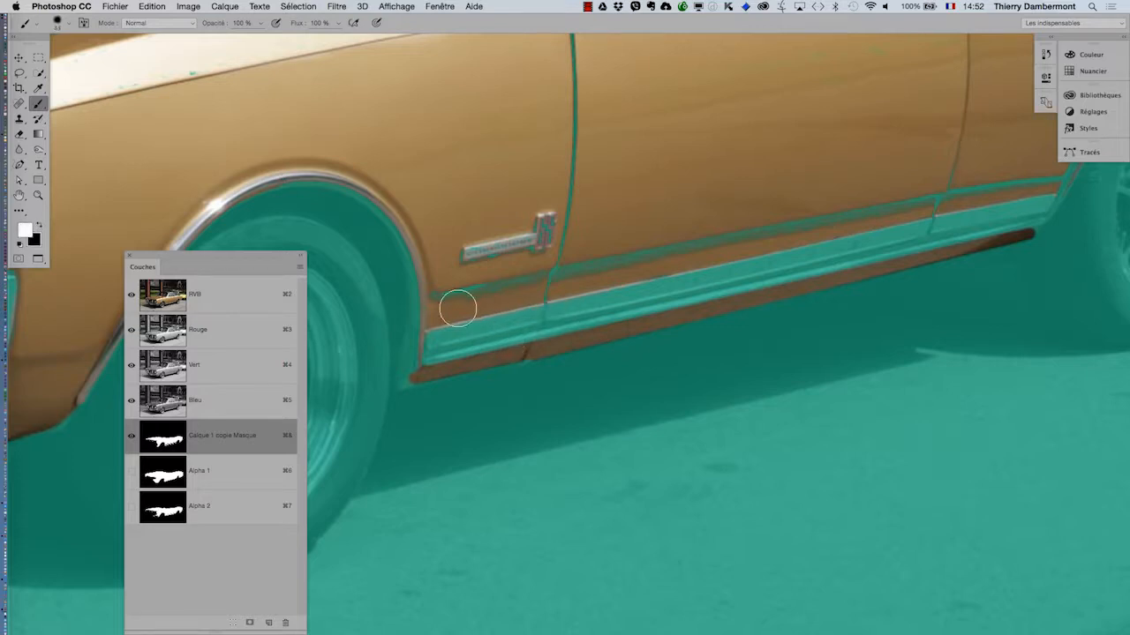
shift+click(1038, 180)
mouse_move(805, 242)
mouse_down()
mouse_move(776, 246)
mouse_move(802, 247)
mouse_move(791, 246)
mouse_up()
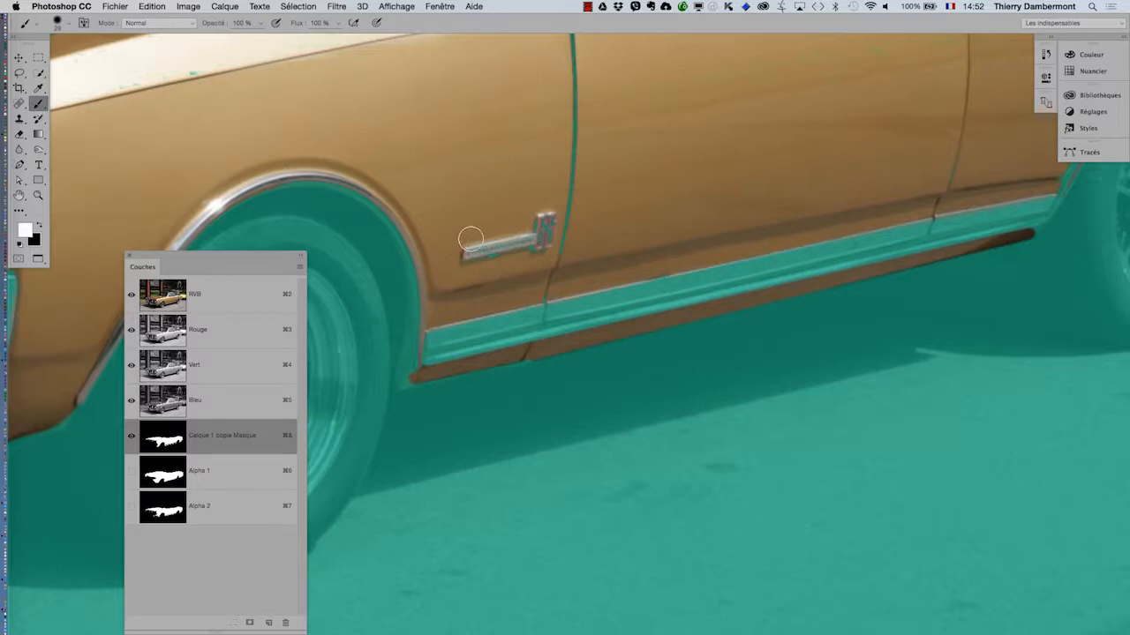
- Clean the mask around the front fender's model badge in white, and paint the badge itself out in black with a fine brush
scroll(530, 232, up, 2)
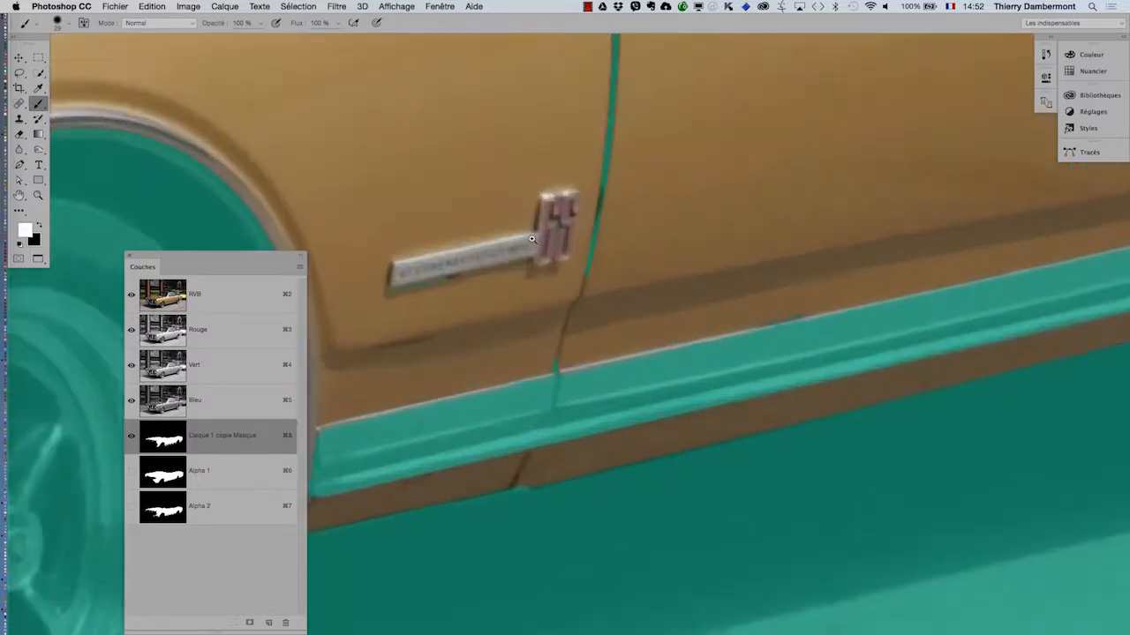
mouse_move(450, 290)
mouse_down()
mouse_move(438, 286)
mouse_move(439, 307)
mouse_up()
click(39, 228)
scroll(415, 273, up, 1)
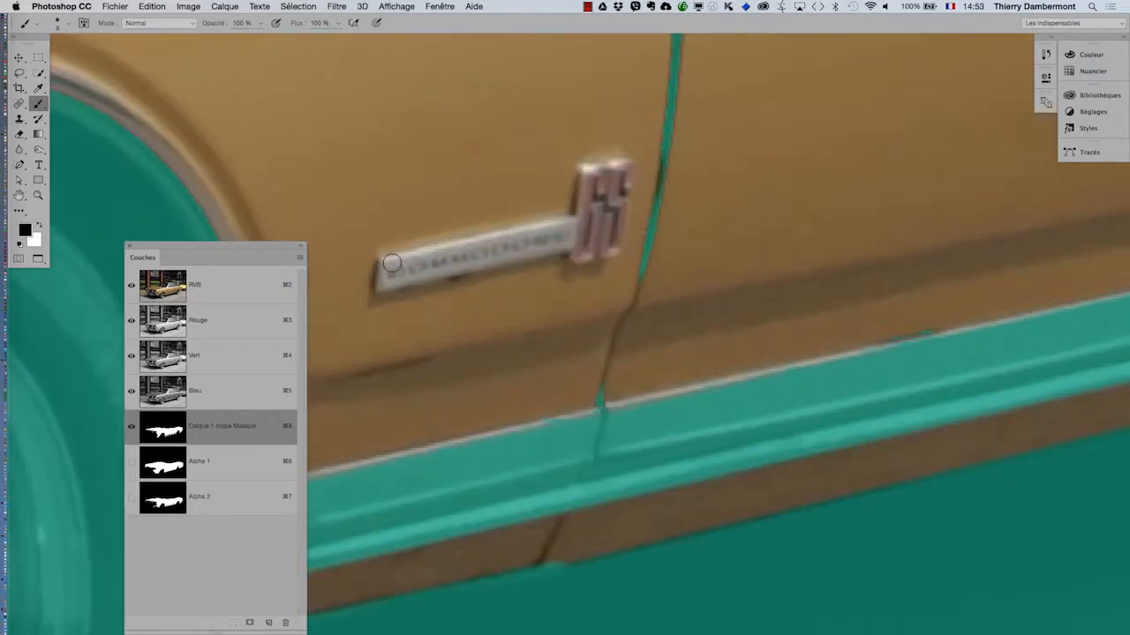
shift+click(570, 226)
mouse_move(569, 226)
mouse_down()
mouse_move(588, 174)
mouse_move(620, 166)
mouse_move(619, 209)
mouse_up()
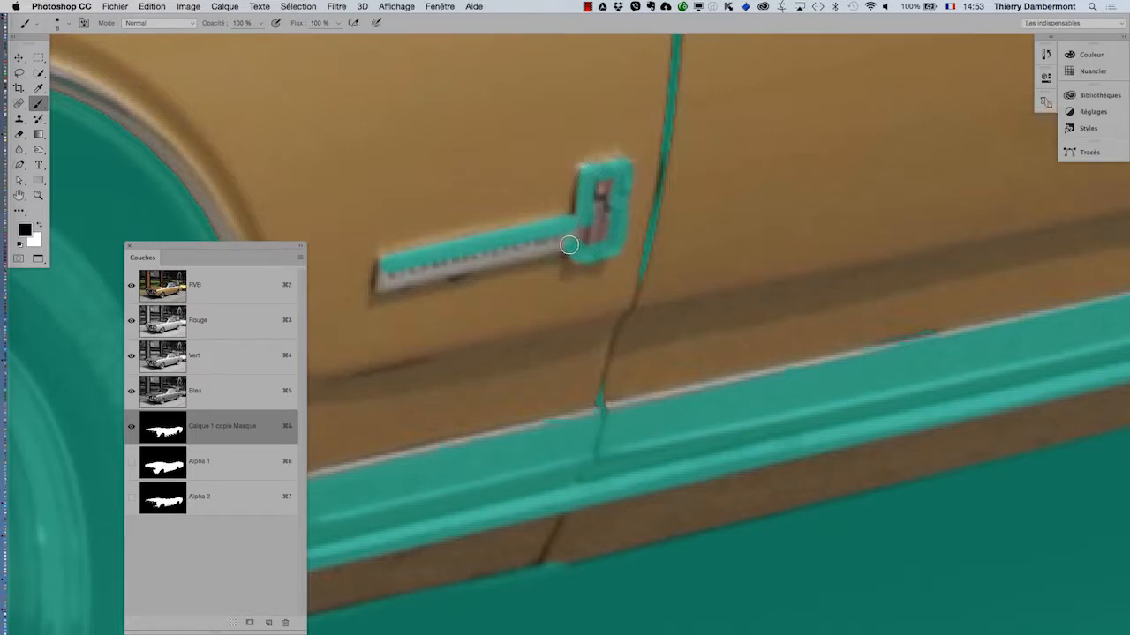
shift+click(385, 282)
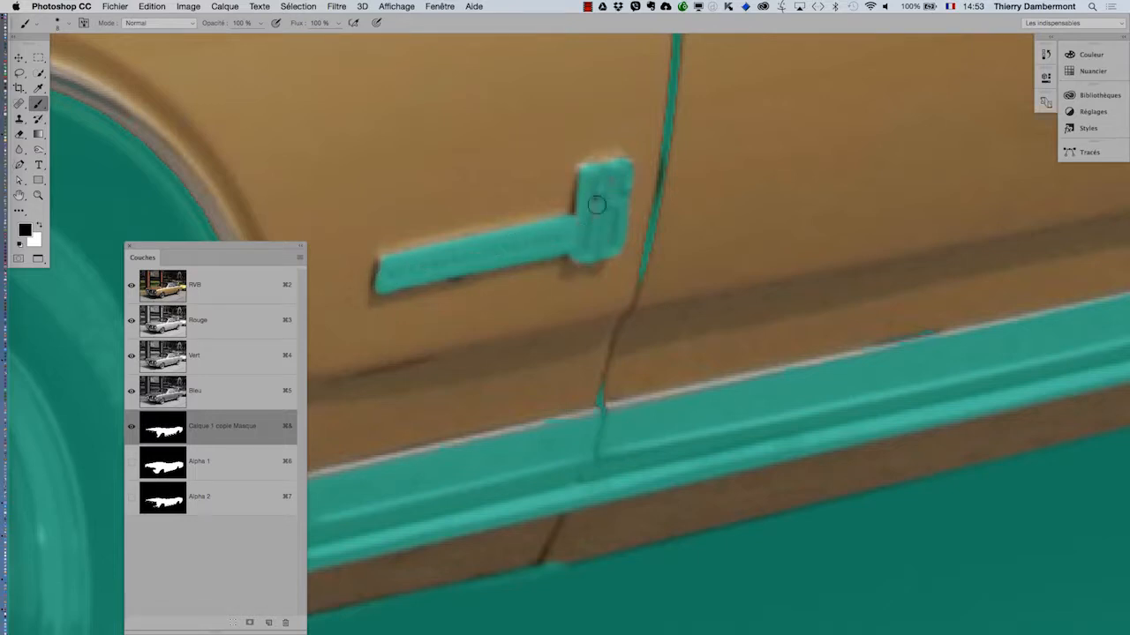
scroll(605, 245, down, 3)
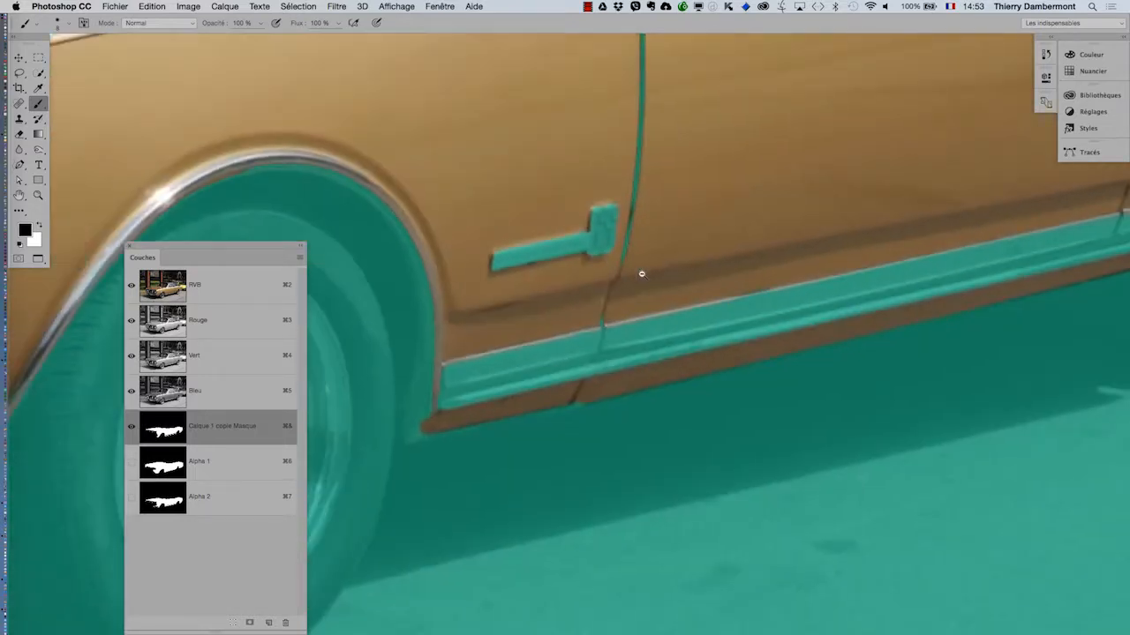
- Paint the gap between the front fender and the door into the mask in white
drag(661, 263, 625, 365)
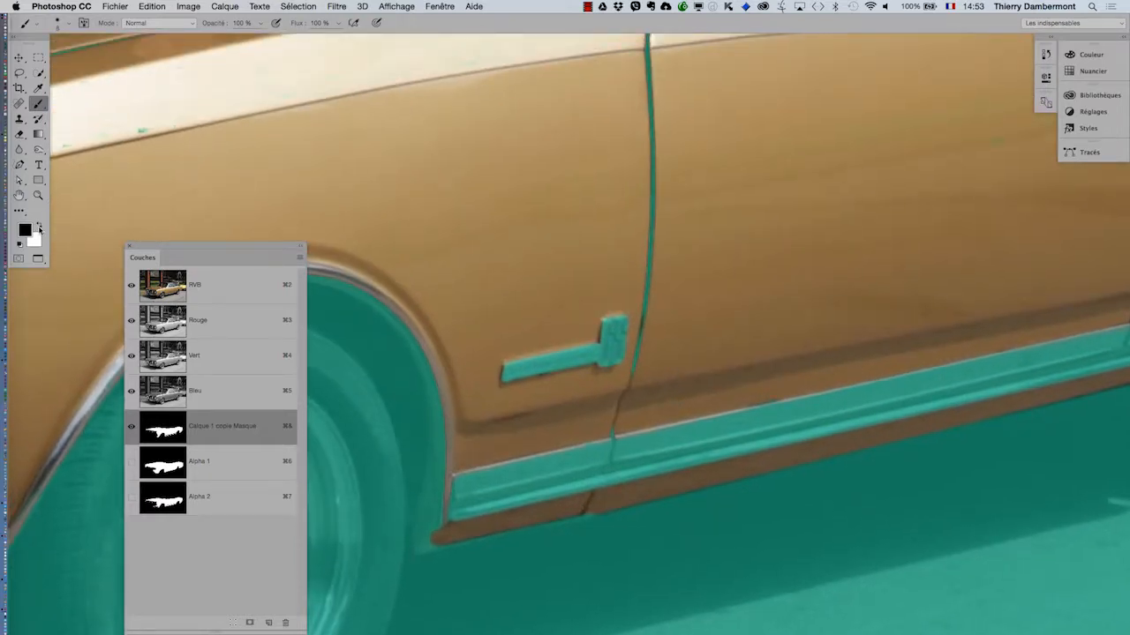
drag(450, 208, 585, 244)
drag(675, 310, 670, 405)
mouse_move(662, 483)
mouse_down()
mouse_move(633, 471)
mouse_move(640, 401)
mouse_move(658, 400)
mouse_move(647, 403)
mouse_move(641, 313)
mouse_move(643, 166)
mouse_up()
key(x)
key(x)
key(x)
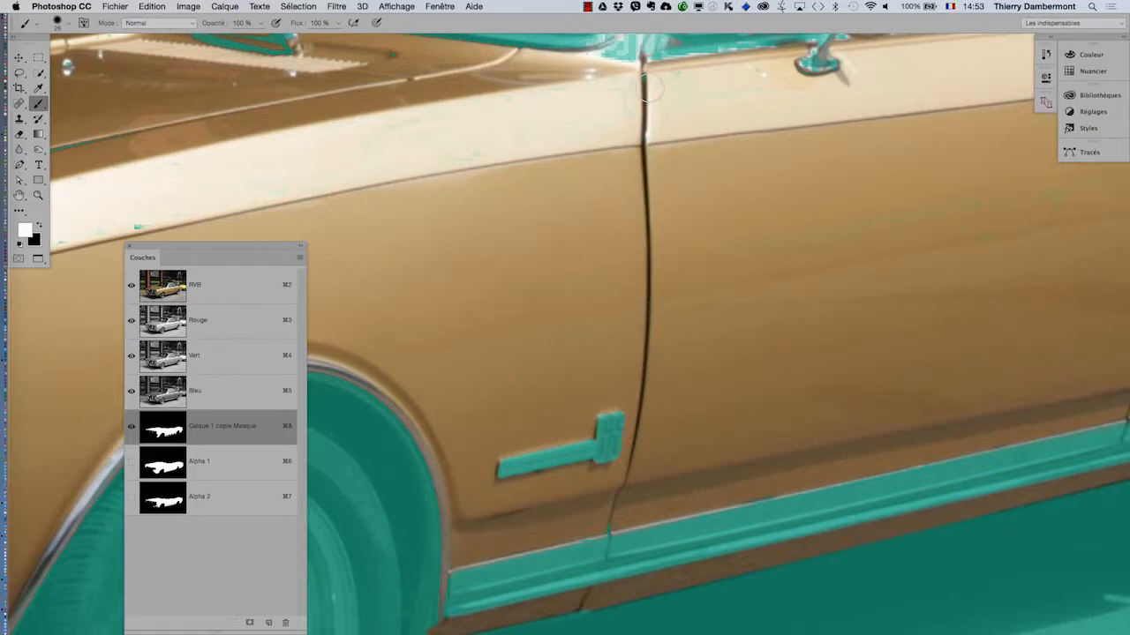
- Paint the lower edge of the side window and the door mirror with its stalk and base out of the mask in black
drag(652, 100, 651, 449)
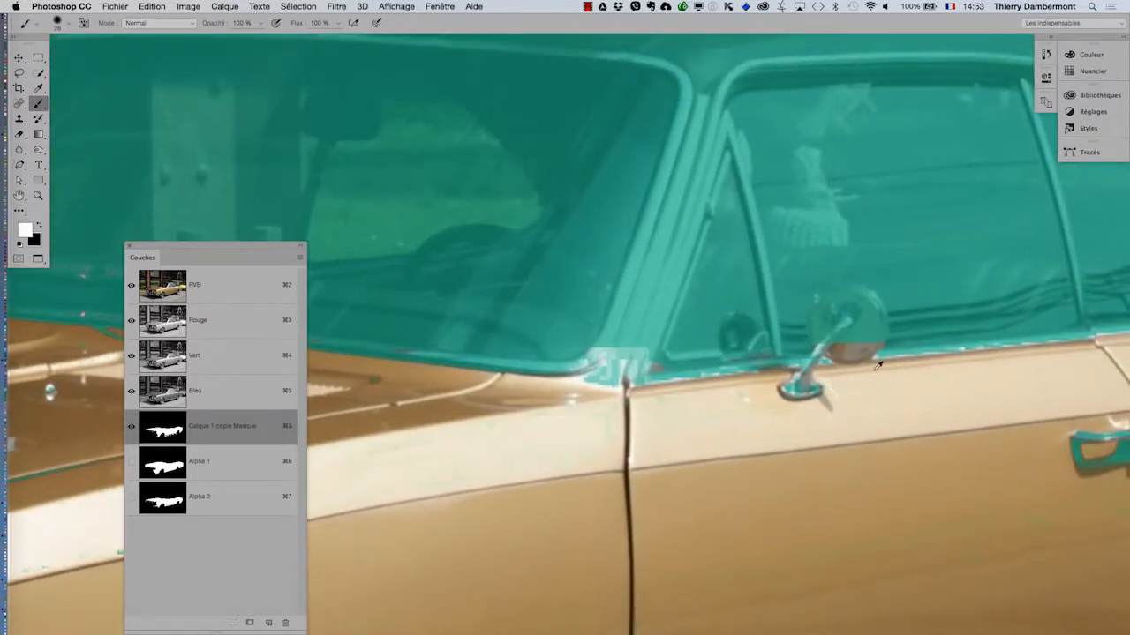
super+click(878, 364)
key(x)
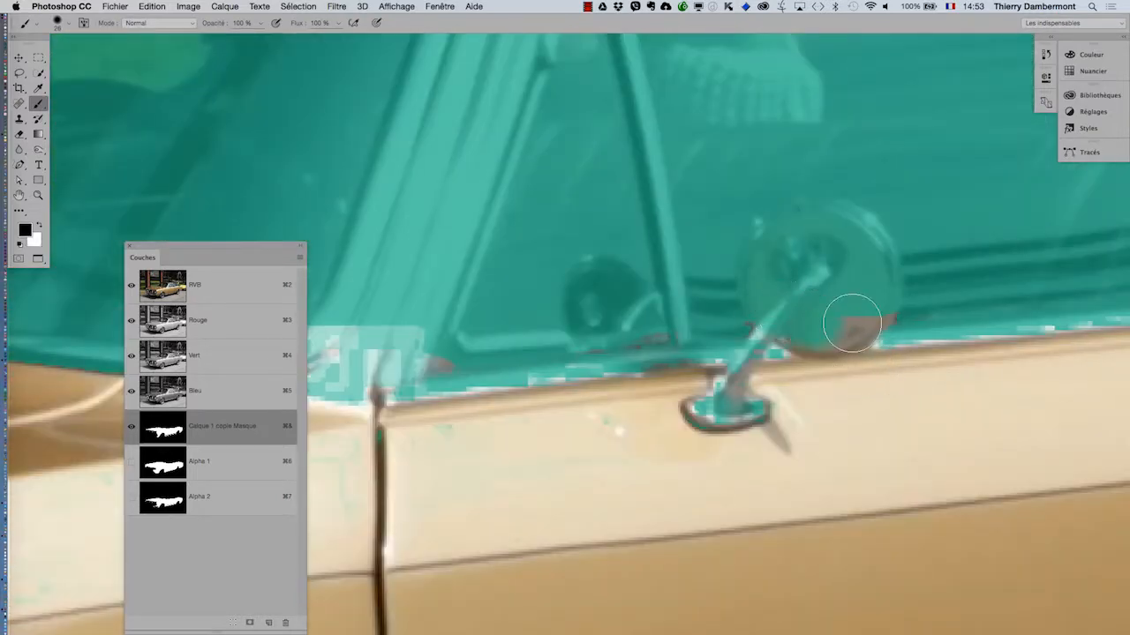
mouse_move(852, 325)
mouse_down()
mouse_move(798, 328)
mouse_move(736, 306)
mouse_move(743, 330)
mouse_move(474, 370)
mouse_move(554, 363)
mouse_up()
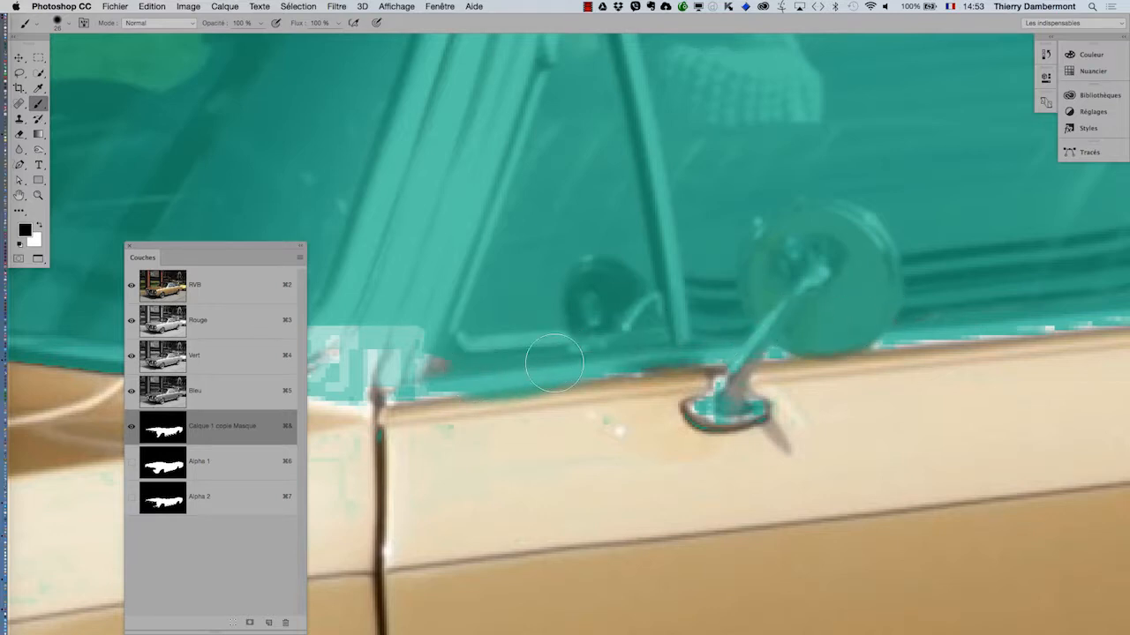
key(x)
key(x)
mouse_move(730, 417)
mouse_down()
mouse_move(711, 421)
mouse_move(754, 413)
mouse_move(692, 409)
mouse_up()
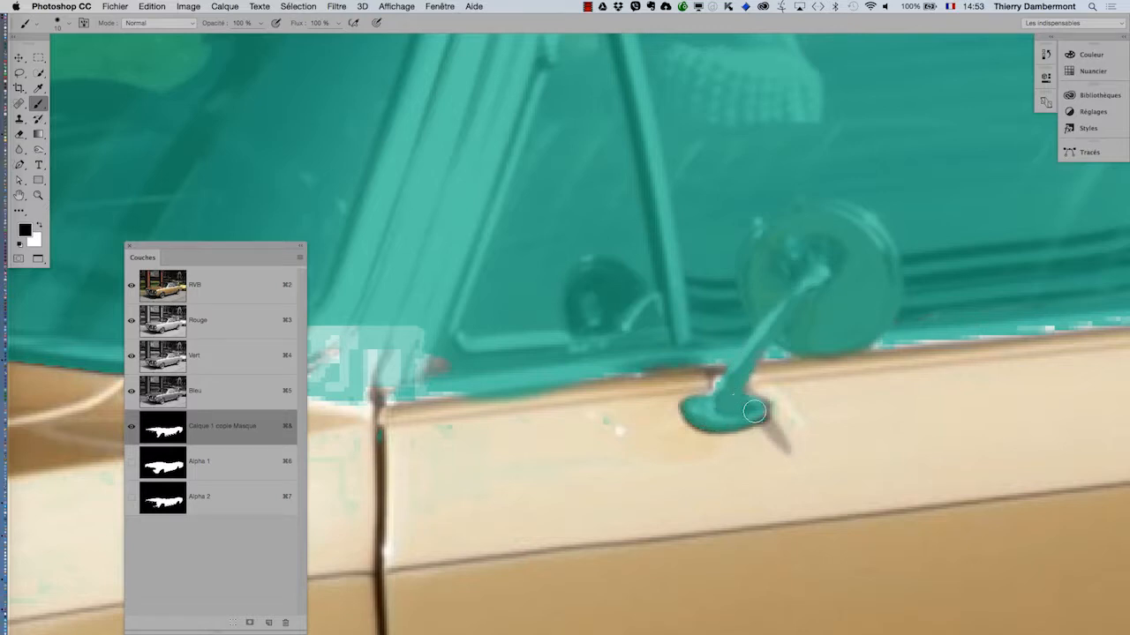
drag(705, 430, 634, 458)
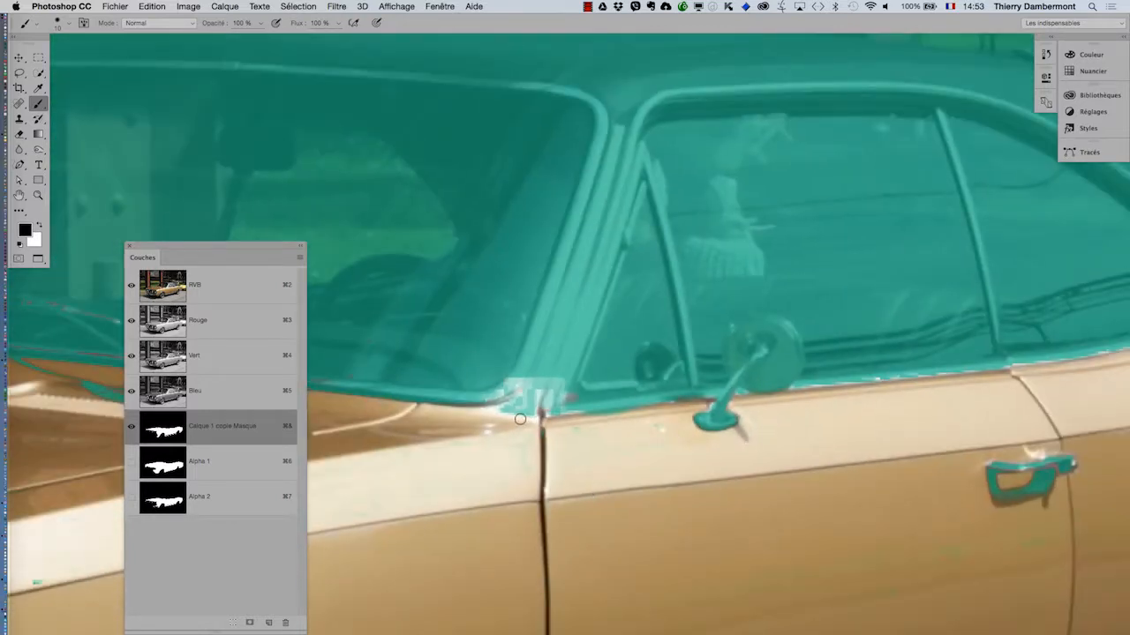
- Compare the windshield pillar base with and without the overlay and paint its blocky remnants out of the mask in black
key(x)
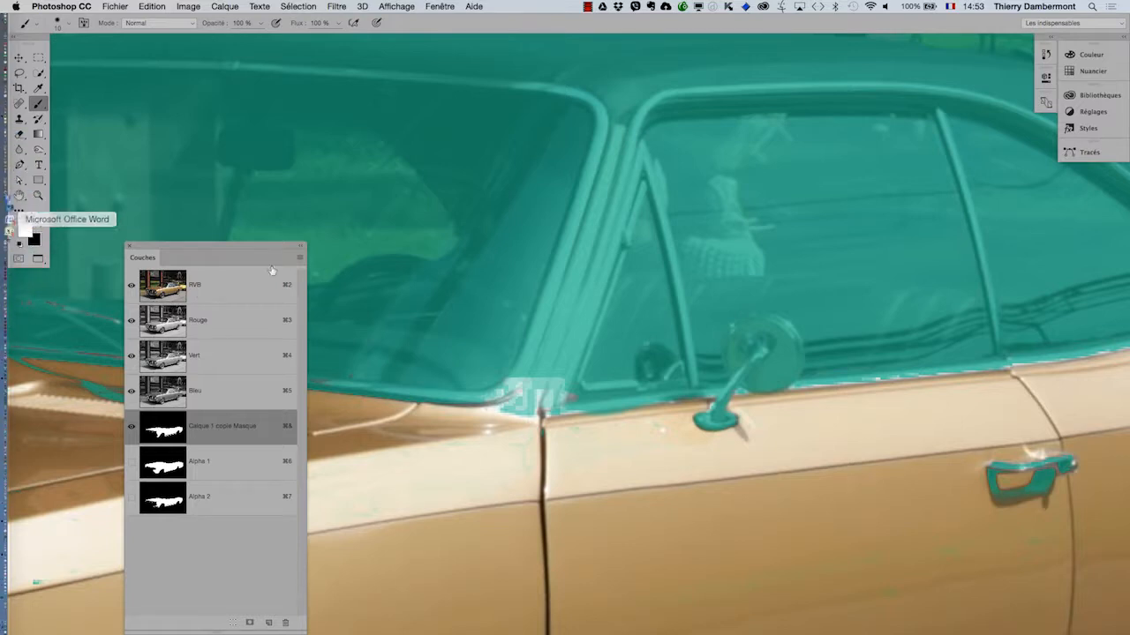
click(130, 427)
click(131, 427)
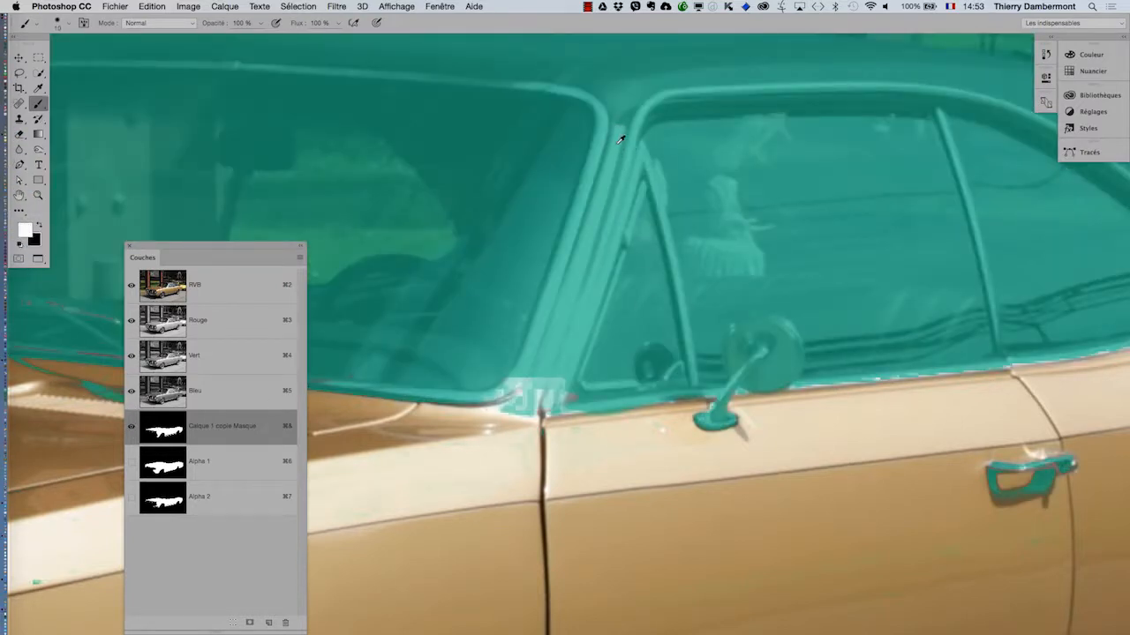
mouse_move(592, 393)
mouse_down()
mouse_move(667, 369)
mouse_move(601, 376)
mouse_move(638, 352)
mouse_move(627, 371)
mouse_move(654, 375)
mouse_move(601, 392)
mouse_move(573, 391)
mouse_move(556, 374)
mouse_move(574, 397)
mouse_move(819, 411)
mouse_move(942, 412)
mouse_move(907, 396)
mouse_move(939, 396)
mouse_up()
key(x)
key(x)
key(x)
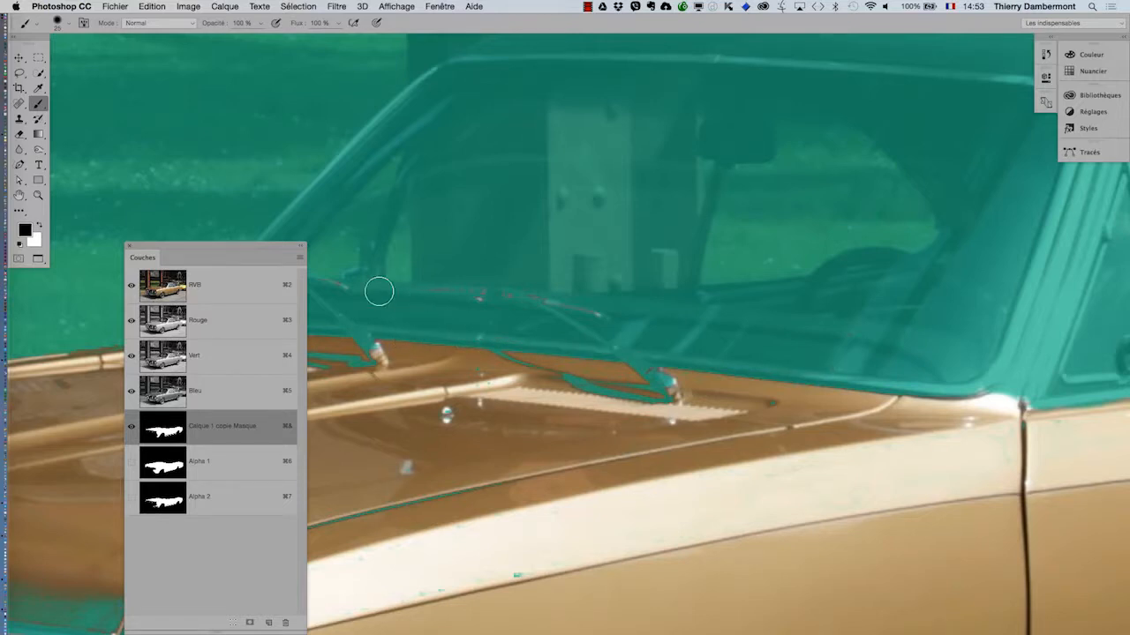
- Paint the wiper arms and windshield base out in black, and restore the hood areas beneath the wipers in white
drag(671, 404, 894, 435)
scroll(911, 434, up, 1)
drag(568, 373, 561, 376)
key(x)
drag(555, 428, 572, 433)
drag(397, 379, 328, 373)
mouse_move(765, 408)
mouse_down()
mouse_move(697, 397)
mouse_move(865, 424)
mouse_move(883, 453)
mouse_up()
key(x)
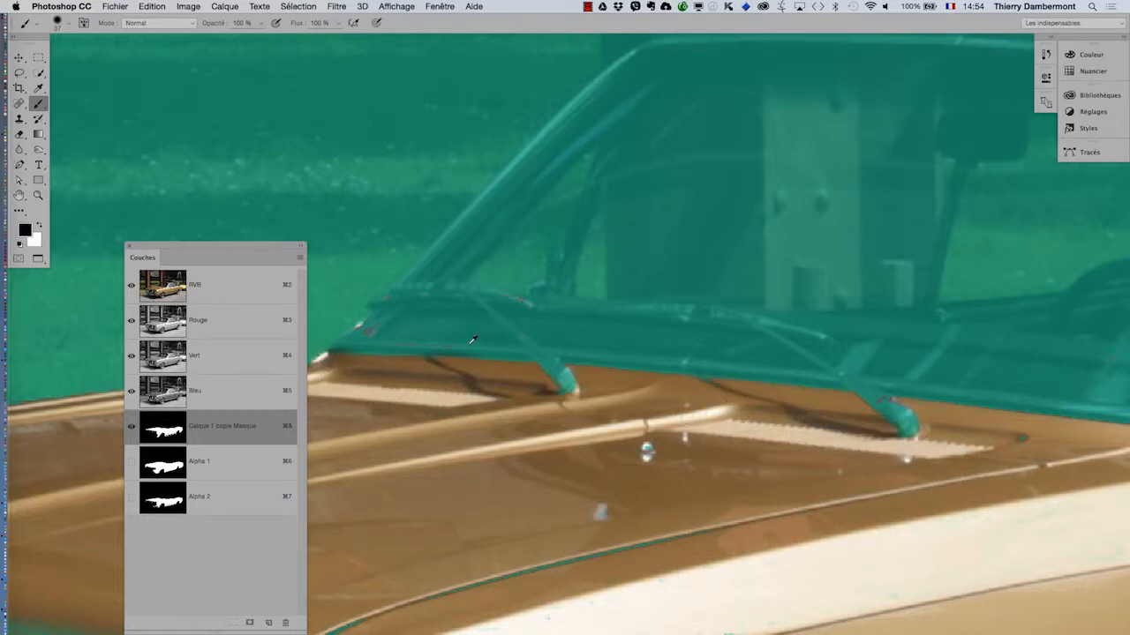
drag(456, 323, 381, 329)
- Paint the hood's front edge into the mask with straight white strokes, then fill the dark fender corner beside it
alt+click(789, 360)
alt+click(788, 366)
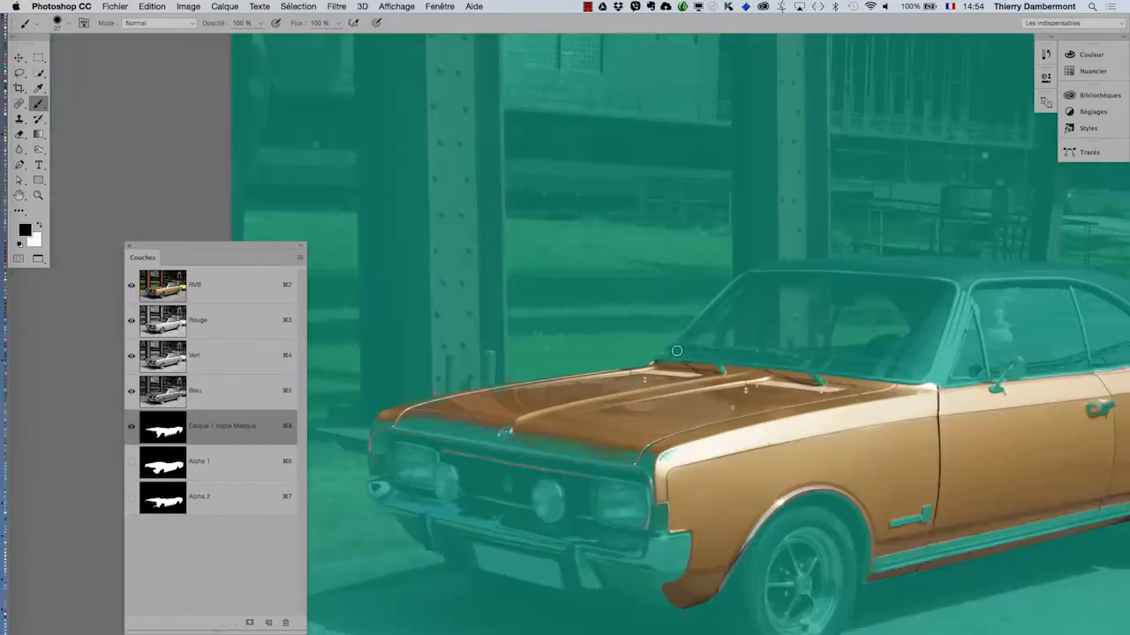
drag(815, 401, 760, 401)
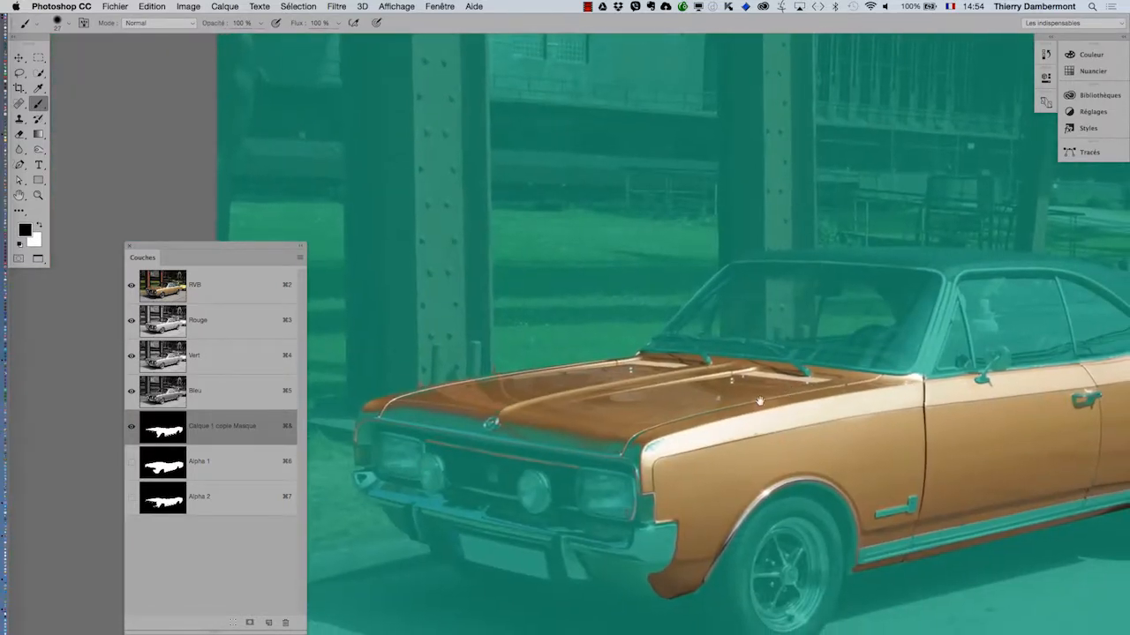
ctrl+click(431, 425)
key(x)
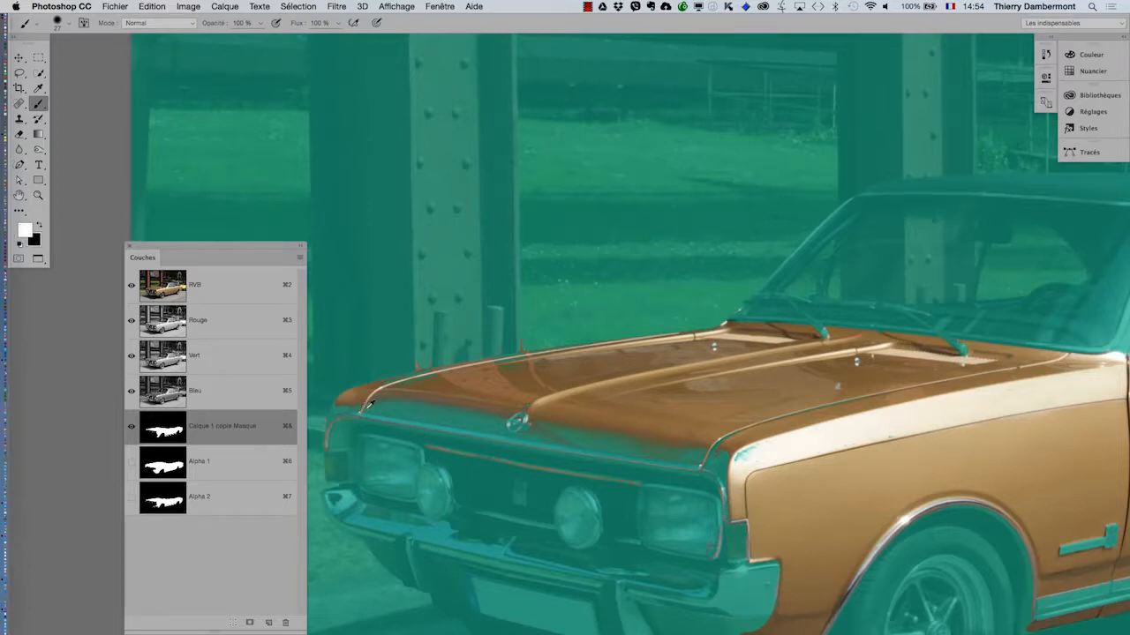
shift+click(694, 459)
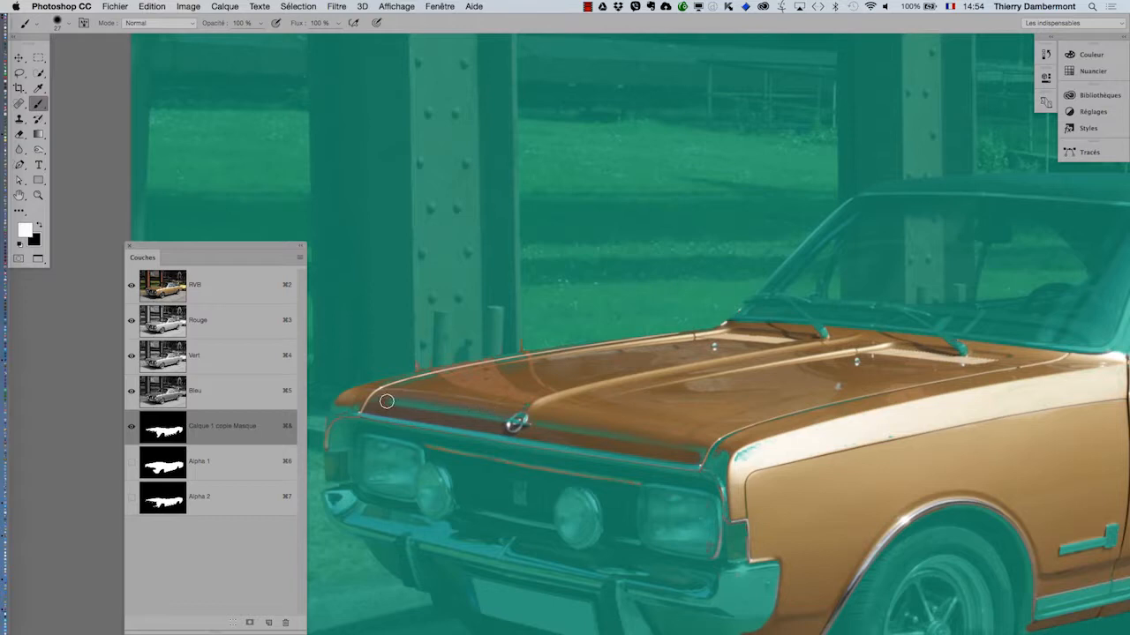
shift+click(699, 448)
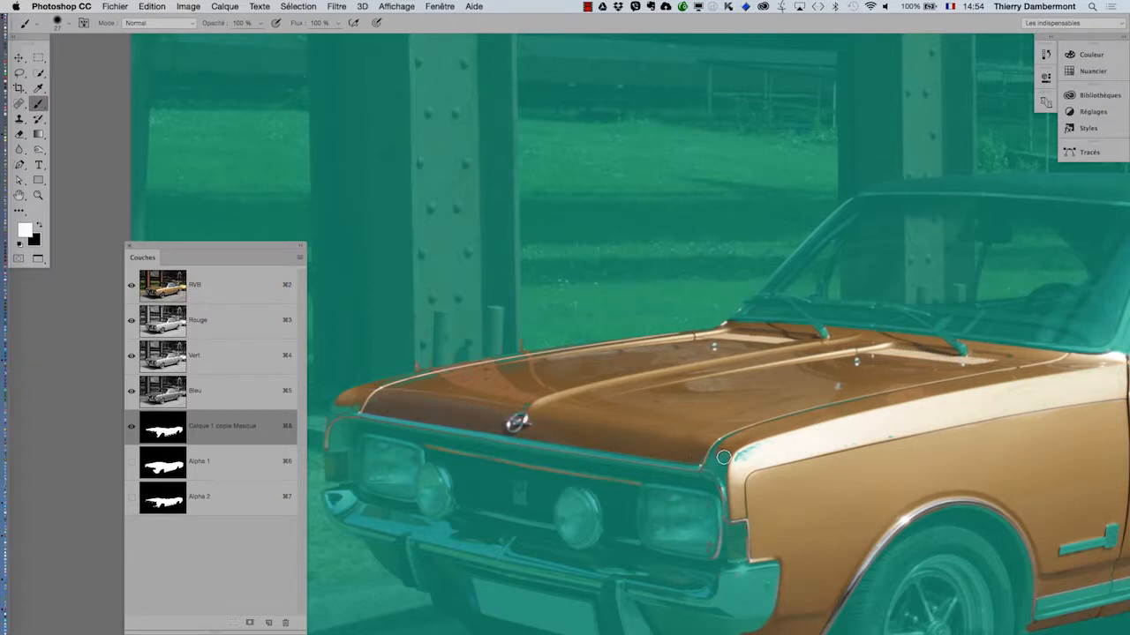
mouse_move(724, 457)
mouse_down()
mouse_move(713, 461)
mouse_move(722, 480)
mouse_up()
- Paint the thin trim line across the top of the grille out of the mask in black
scroll(428, 463, up, 3)
key(x)
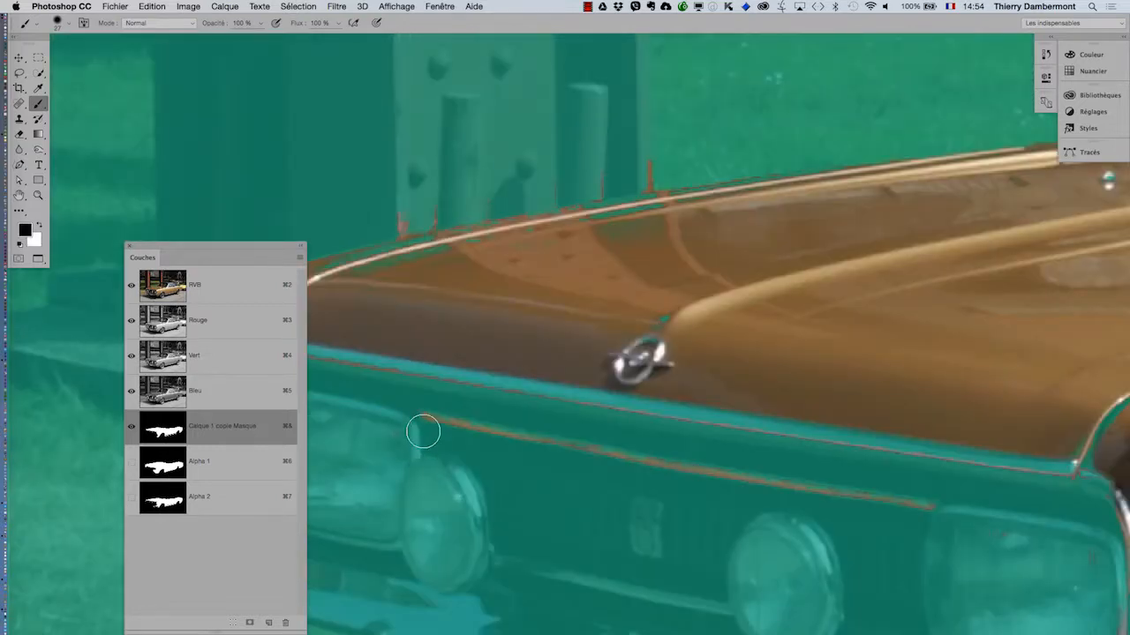
scroll(676, 484, left, 5)
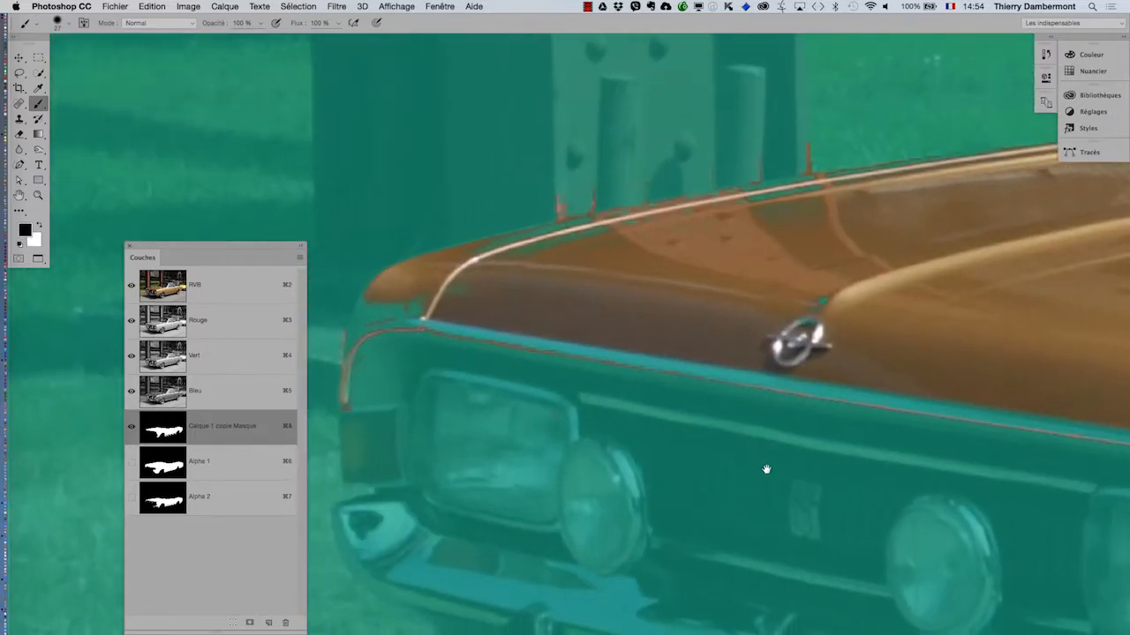
key(x)
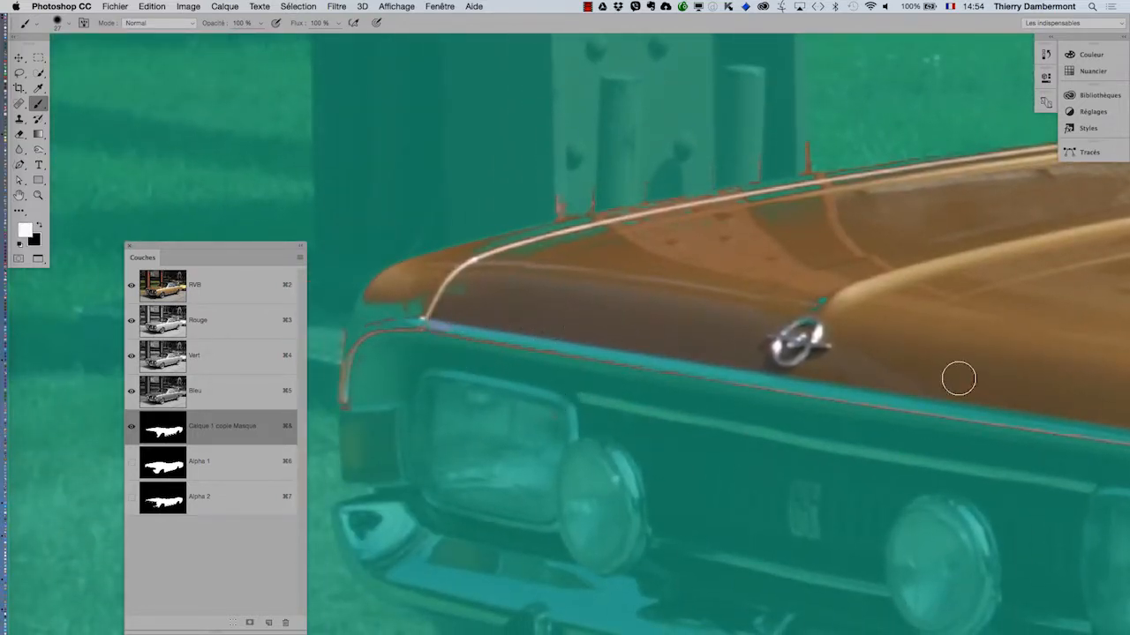
shift+click(1051, 414)
key(super+z)
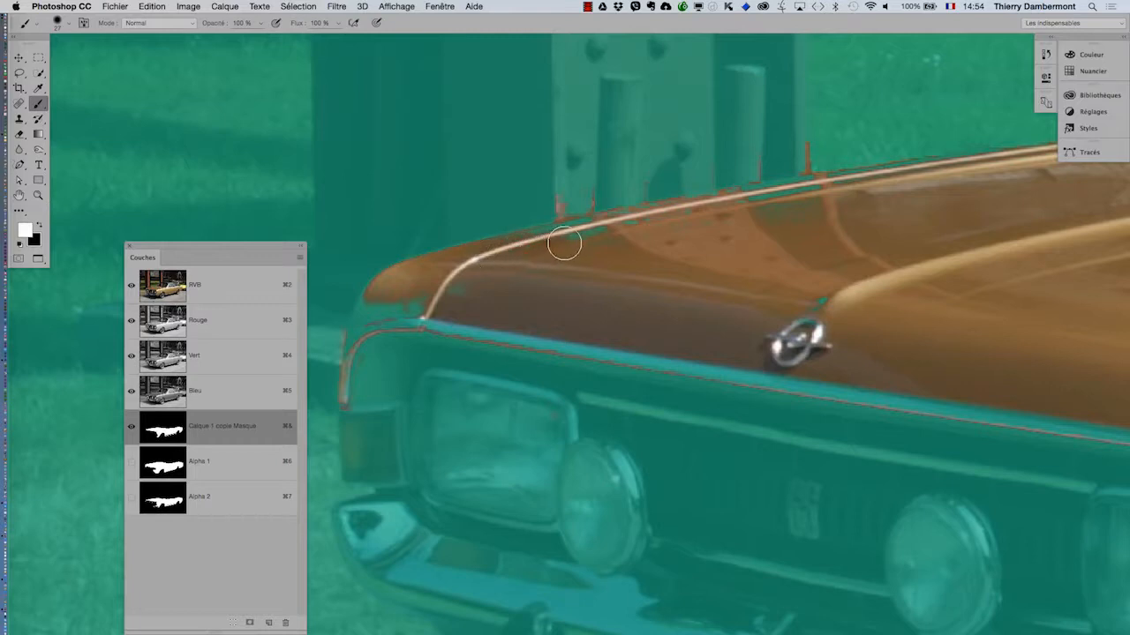
- Fill the gaps along the hood's far edge in white and remove the stray spikes above it in black
drag(564, 243, 988, 163)
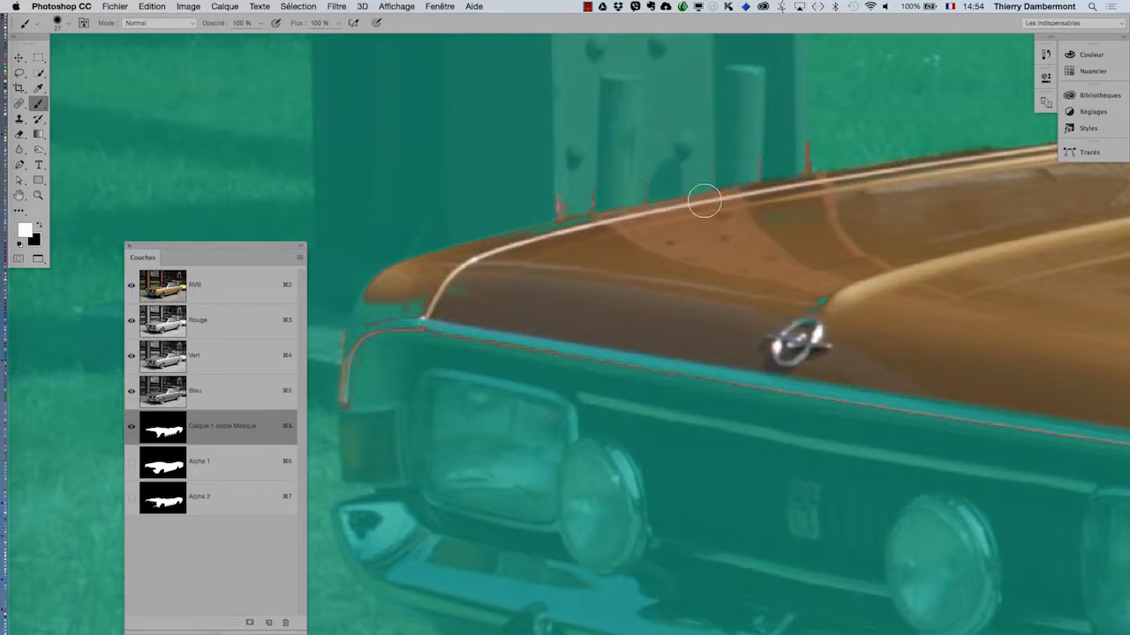
key(x)
mouse_move(554, 210)
mouse_down()
mouse_move(592, 191)
mouse_move(837, 147)
mouse_up()
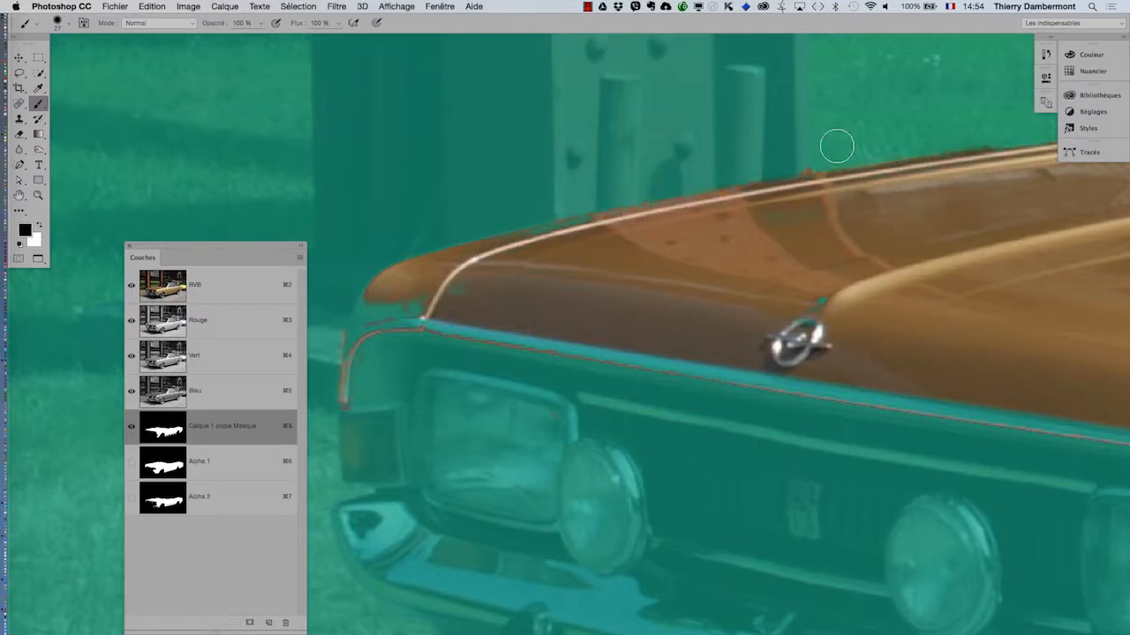
drag(479, 303, 416, 306)
key(x)
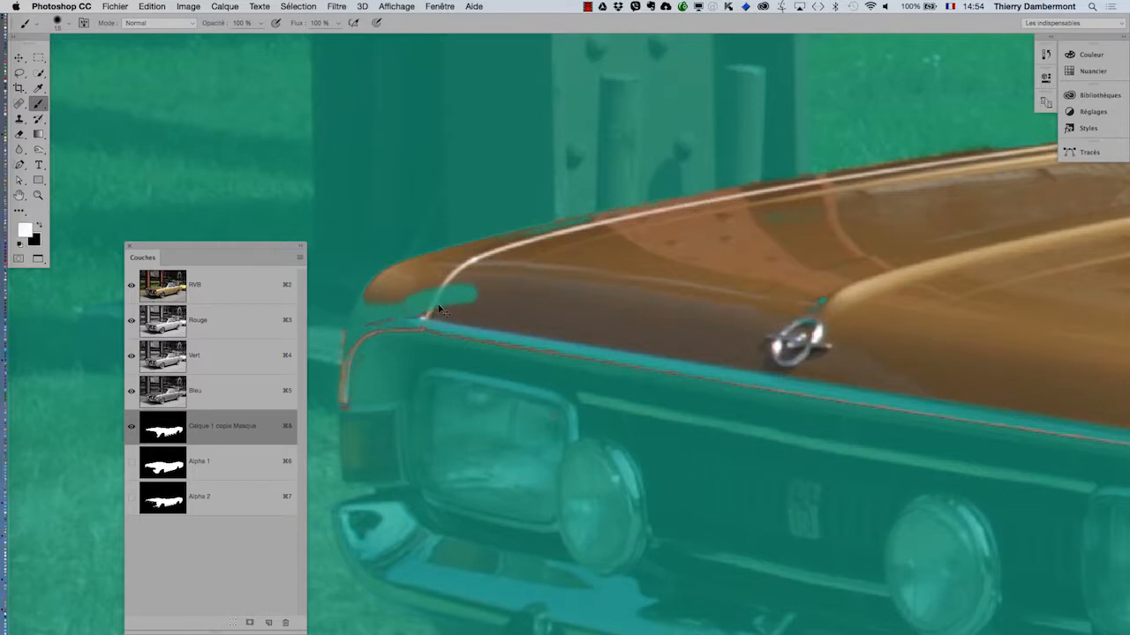
key(super+z)
key(x)
click(469, 292)
shift+click(407, 305)
key(super+z)
key(x)
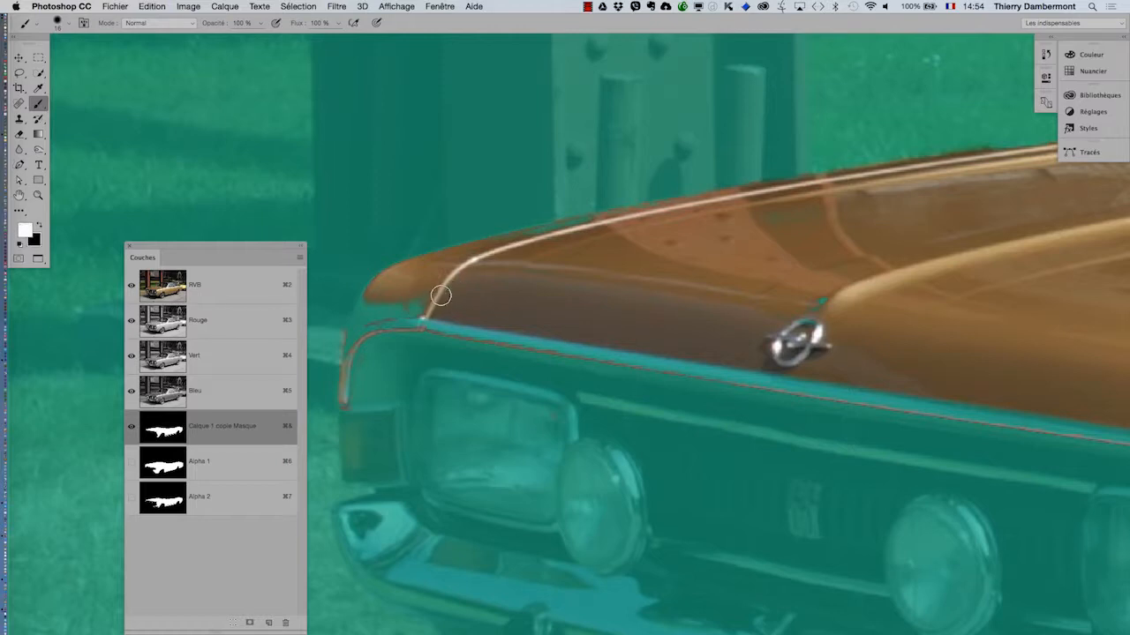
- Paint the far fender tip into the mask in white, and black out the trim around it and along the hood's front lip
mouse_move(440, 295)
mouse_down()
mouse_move(370, 314)
mouse_move(378, 294)
mouse_move(387, 311)
mouse_move(373, 293)
mouse_move(349, 343)
mouse_move(405, 320)
mouse_up()
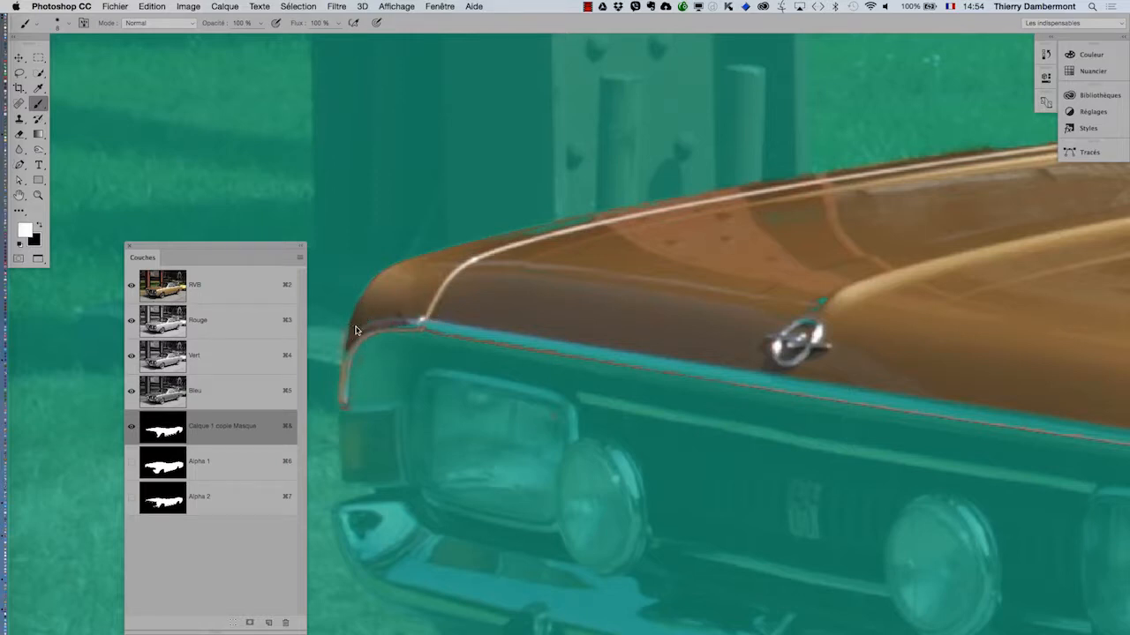
key(x)
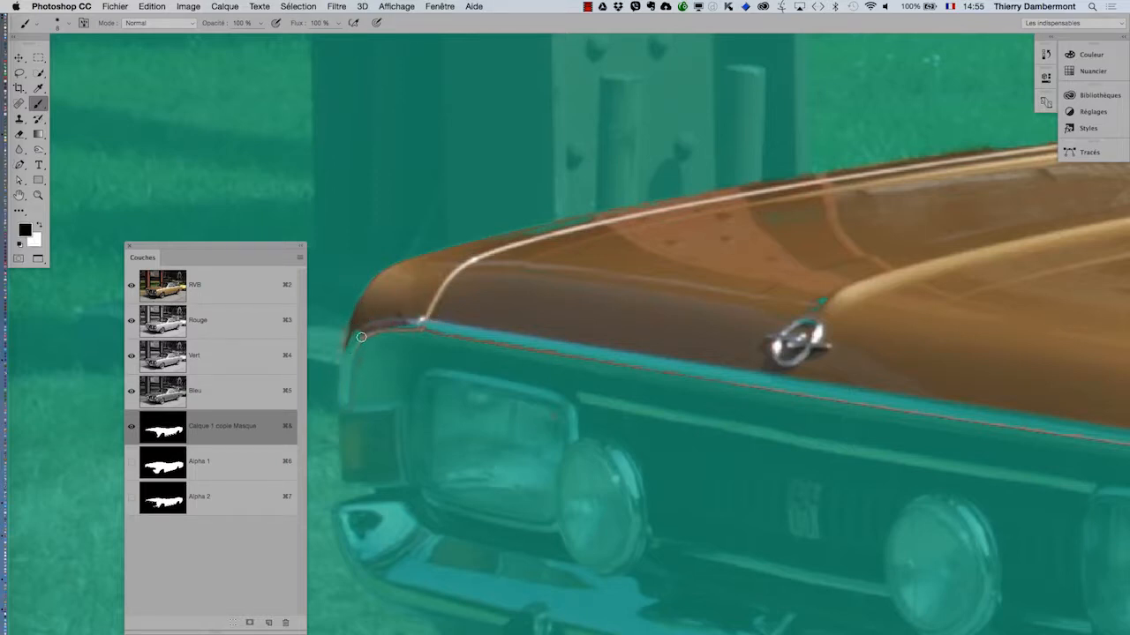
drag(434, 323, 374, 333)
shift+click(1078, 444)
- Paint the leftover fringes around the near headlight and its chrome surround out of the mask in black
drag(915, 488, 633, 444)
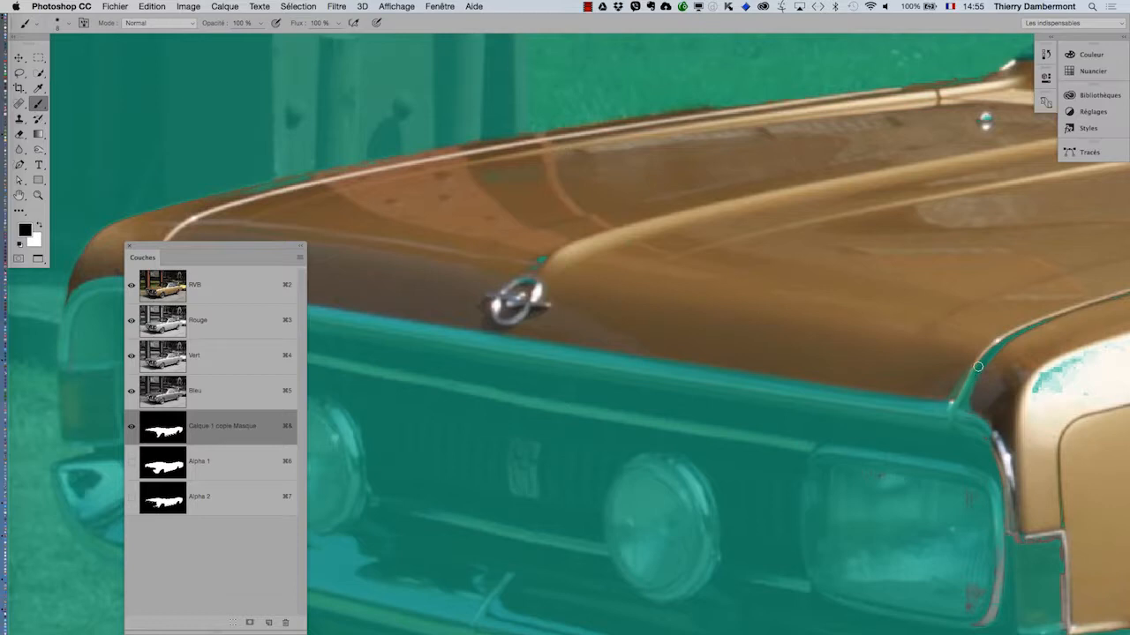
mouse_move(924, 464)
mouse_down()
mouse_move(742, 391)
mouse_move(739, 380)
mouse_up()
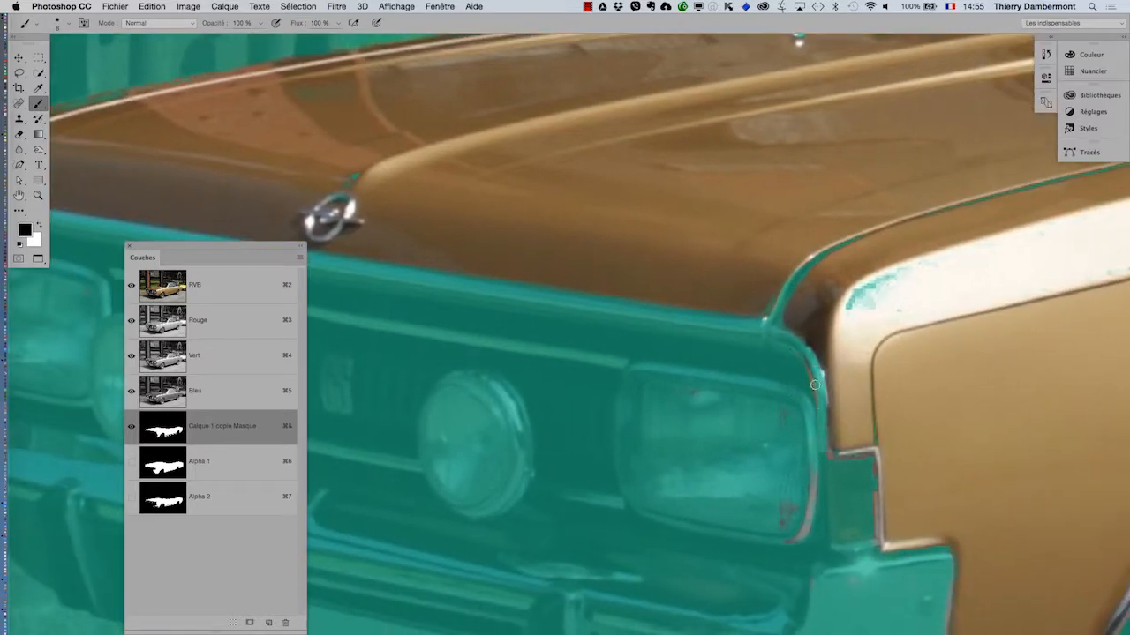
mouse_move(786, 478)
mouse_down()
mouse_move(802, 481)
mouse_move(792, 514)
mouse_move(807, 489)
mouse_move(789, 420)
mouse_up()
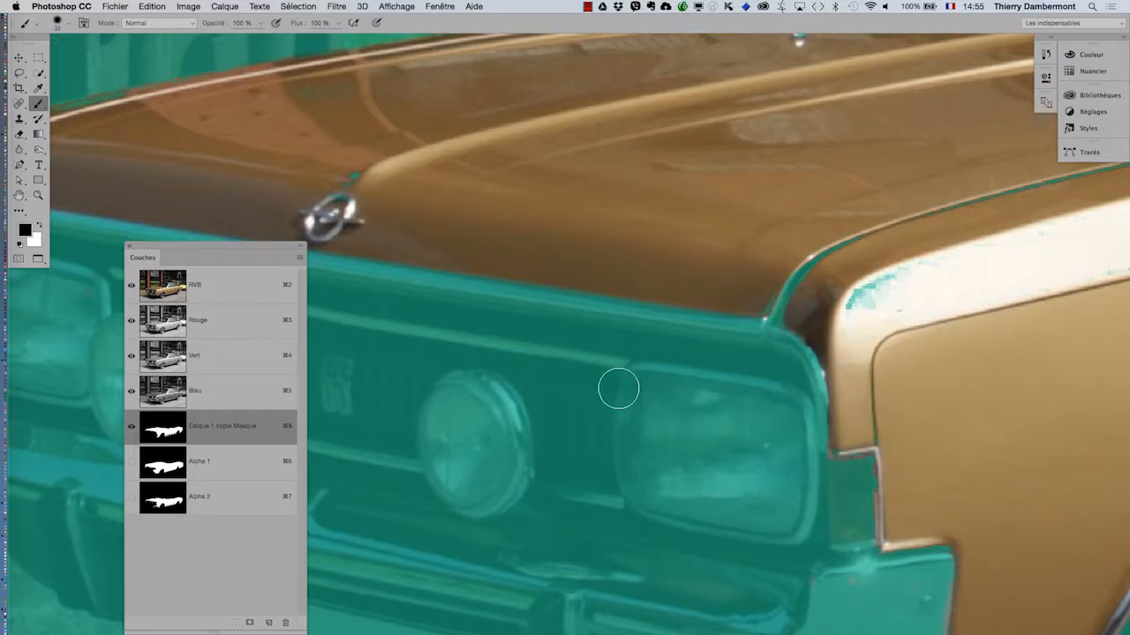
- Paint the edges of the near turn signal and the bumper corner out of the mask in black with a smaller brush
drag(638, 429, 555, 379)
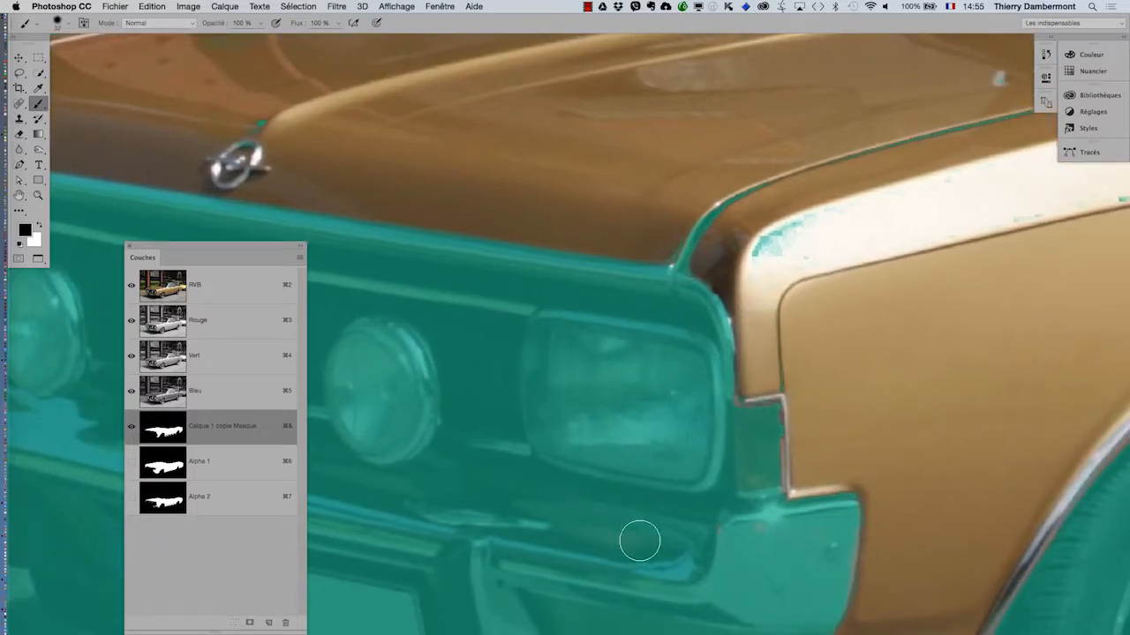
mouse_move(717, 459)
mouse_down()
mouse_move(705, 454)
mouse_move(726, 415)
mouse_move(759, 391)
mouse_move(796, 390)
mouse_move(798, 555)
mouse_up()
scroll(745, 430, up, 2)
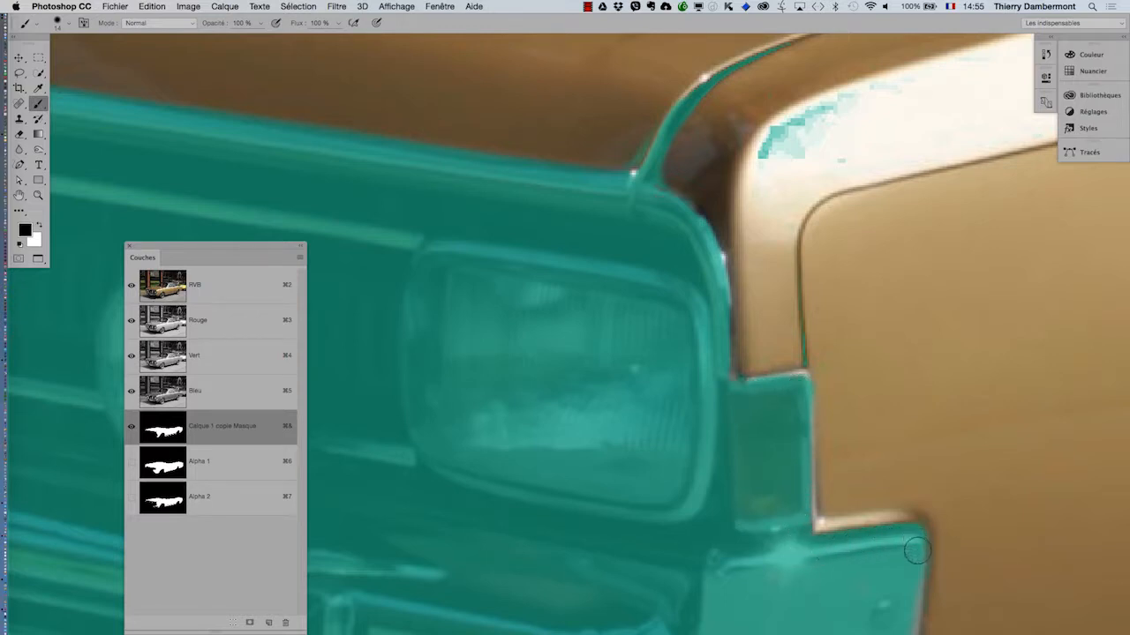
drag(834, 435, 825, 299)
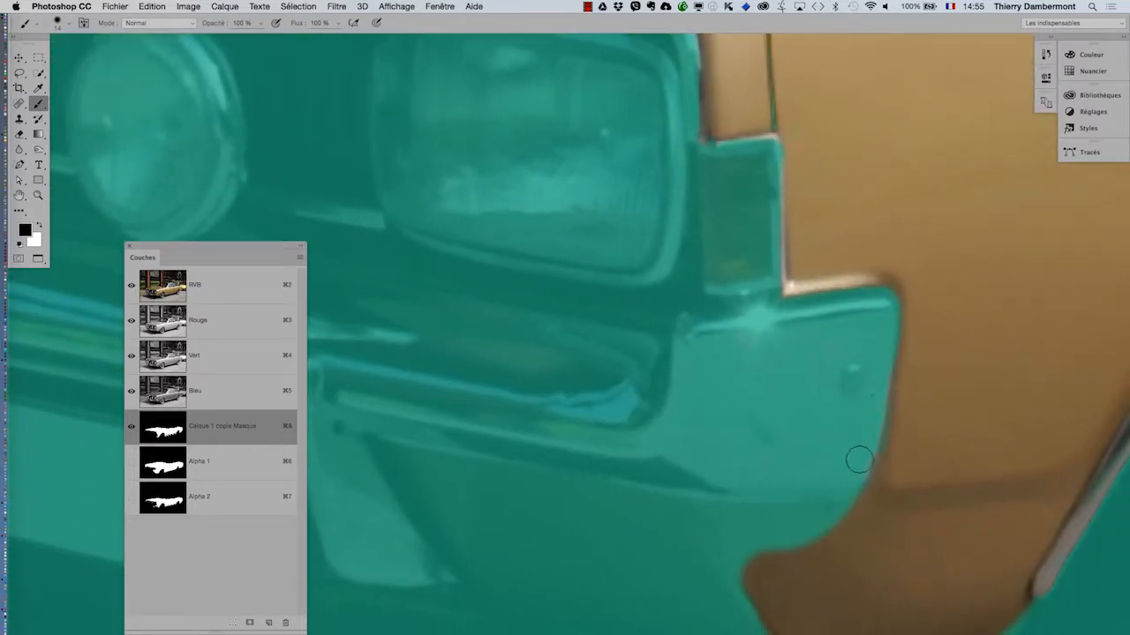
- Paint the chrome trim around the front wheel arch out of the mask in black, from the front lower tip to the sill
alt+click(728, 379)
alt+click(727, 380)
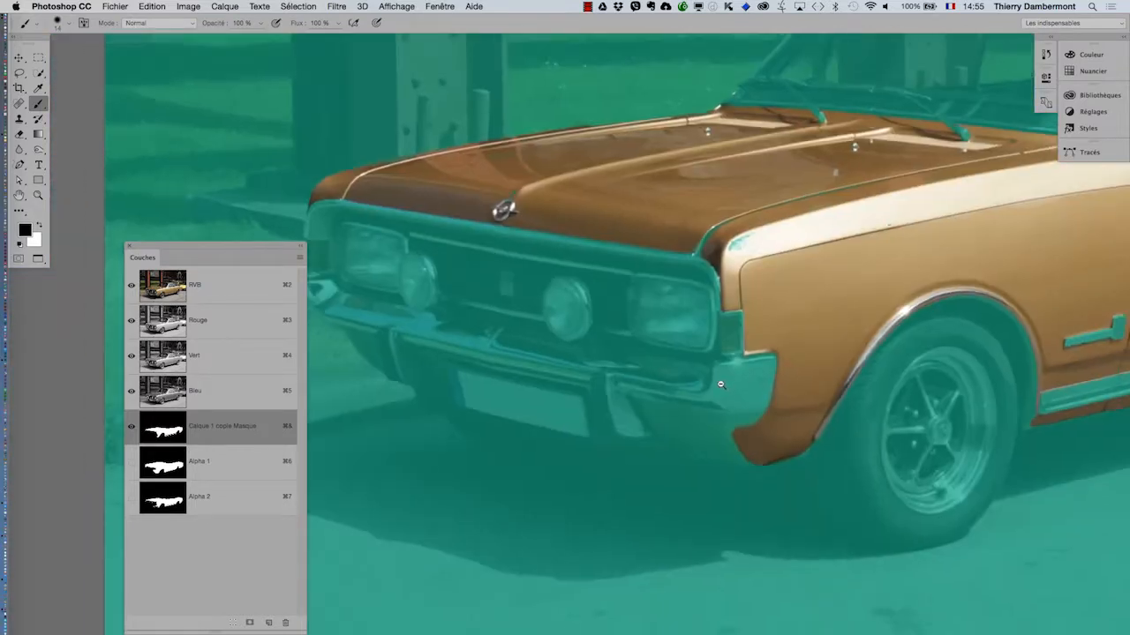
alt+click(728, 384)
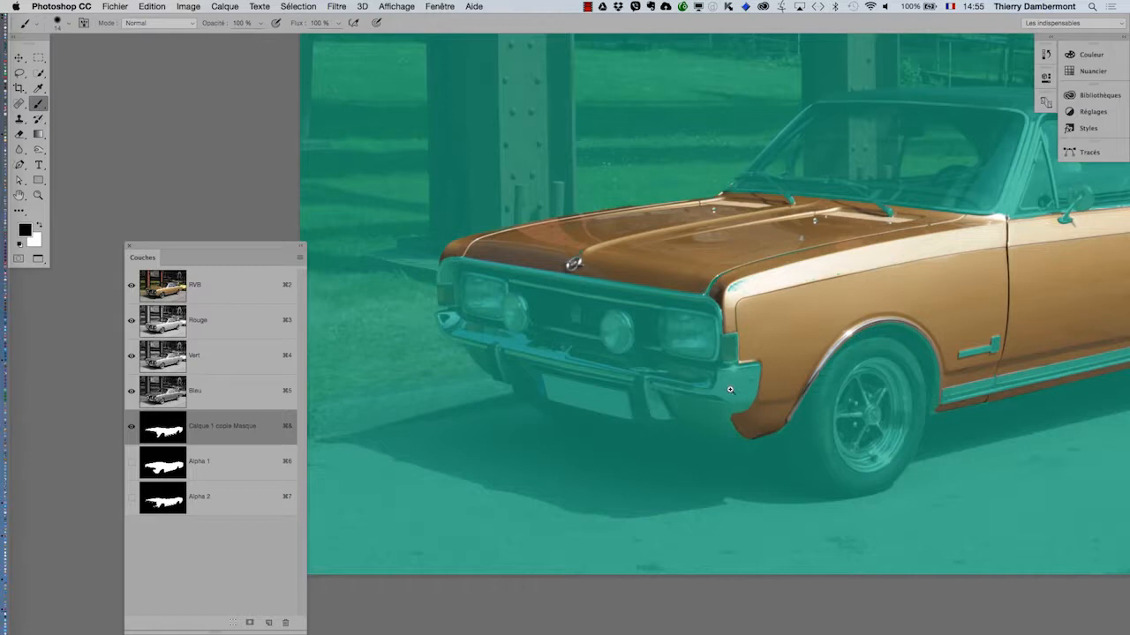
super+click(859, 353)
super+click(854, 357)
super+click(854, 358)
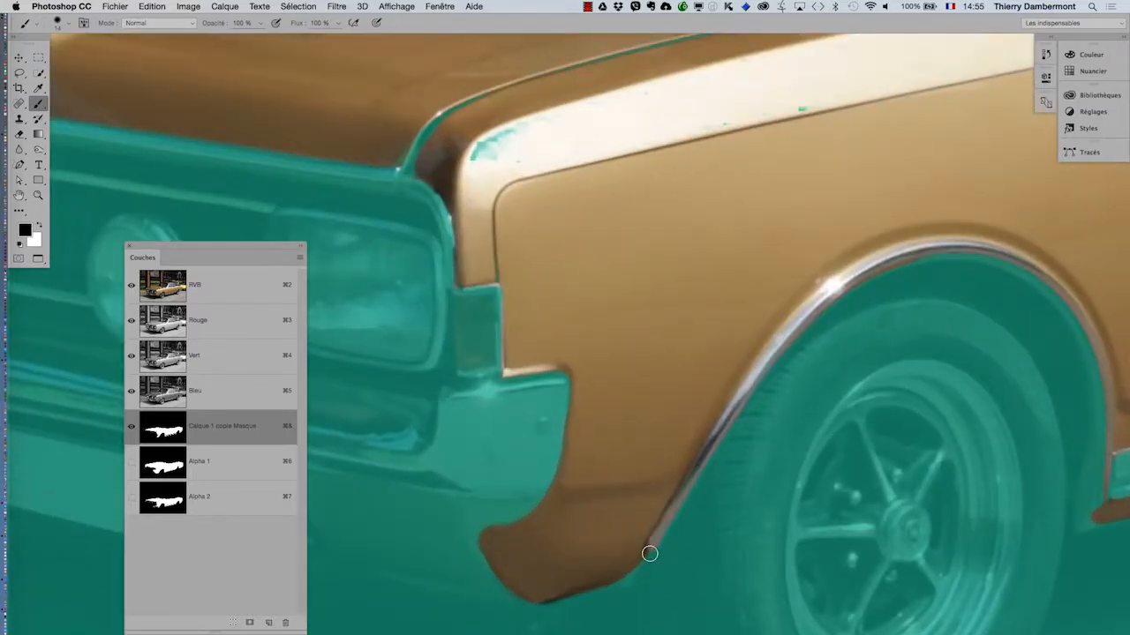
mouse_move(655, 553)
mouse_down()
mouse_move(700, 462)
mouse_move(815, 317)
mouse_move(911, 258)
mouse_move(811, 323)
mouse_move(726, 425)
mouse_up()
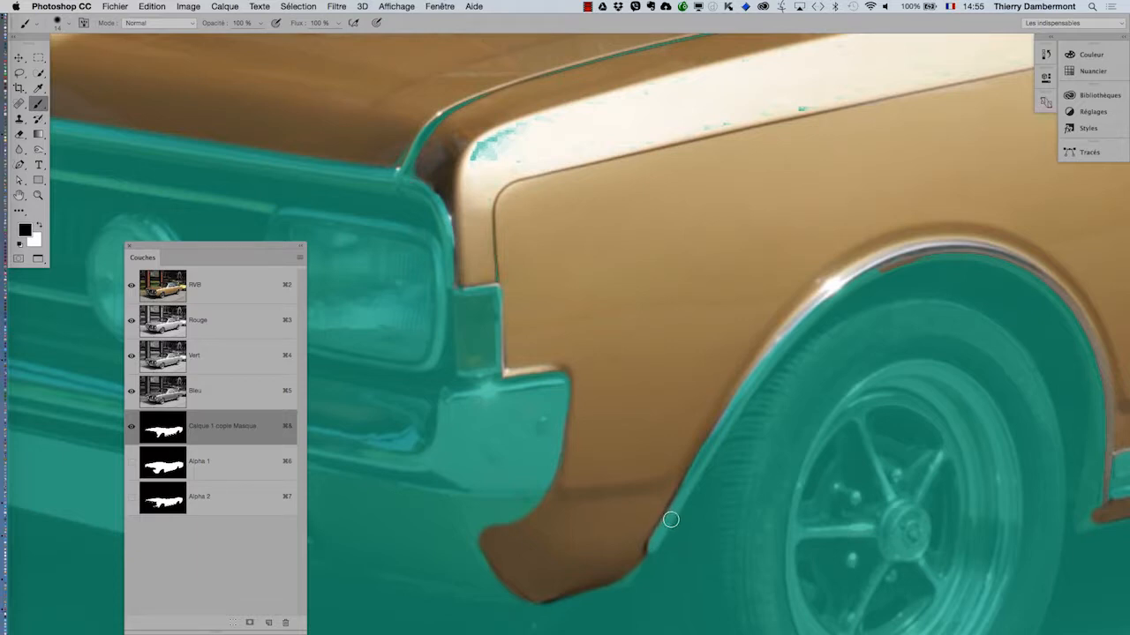
drag(671, 520, 805, 341)
mouse_move(845, 298)
mouse_down()
mouse_move(842, 285)
mouse_move(909, 254)
mouse_move(982, 246)
mouse_move(1026, 267)
mouse_move(1084, 341)
mouse_move(1104, 415)
mouse_move(1106, 472)
mouse_move(1087, 525)
mouse_up()
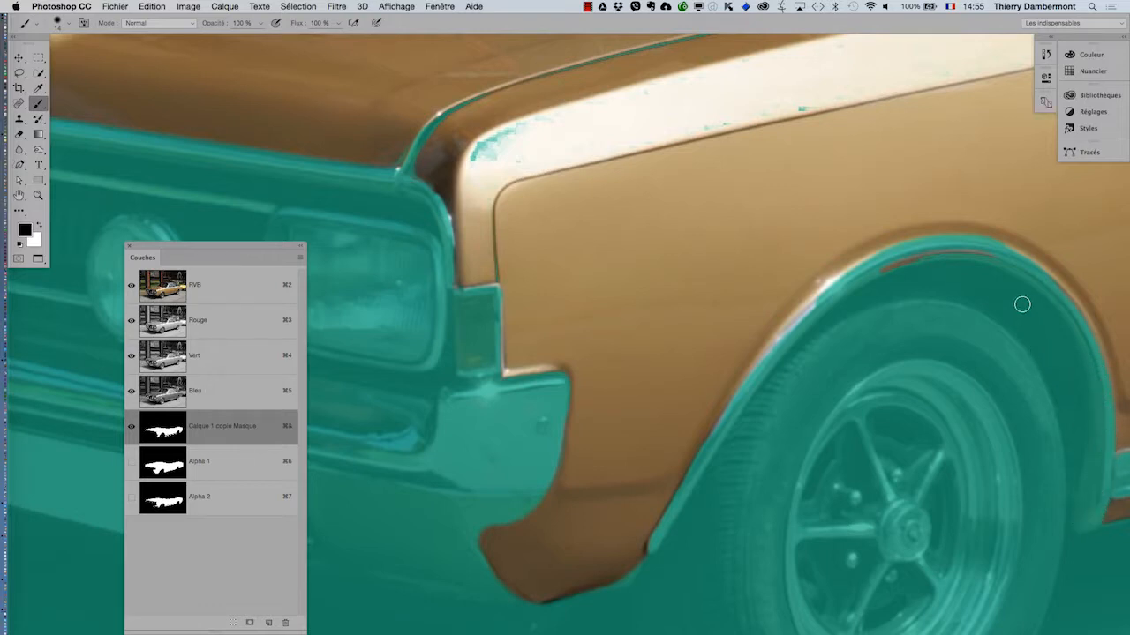
- Paint the leftover sliver inside the front wheel arch out of the mask in black, and hide the mask overlay
mouse_move(871, 294)
mouse_down()
mouse_move(892, 268)
mouse_move(957, 247)
mouse_up()
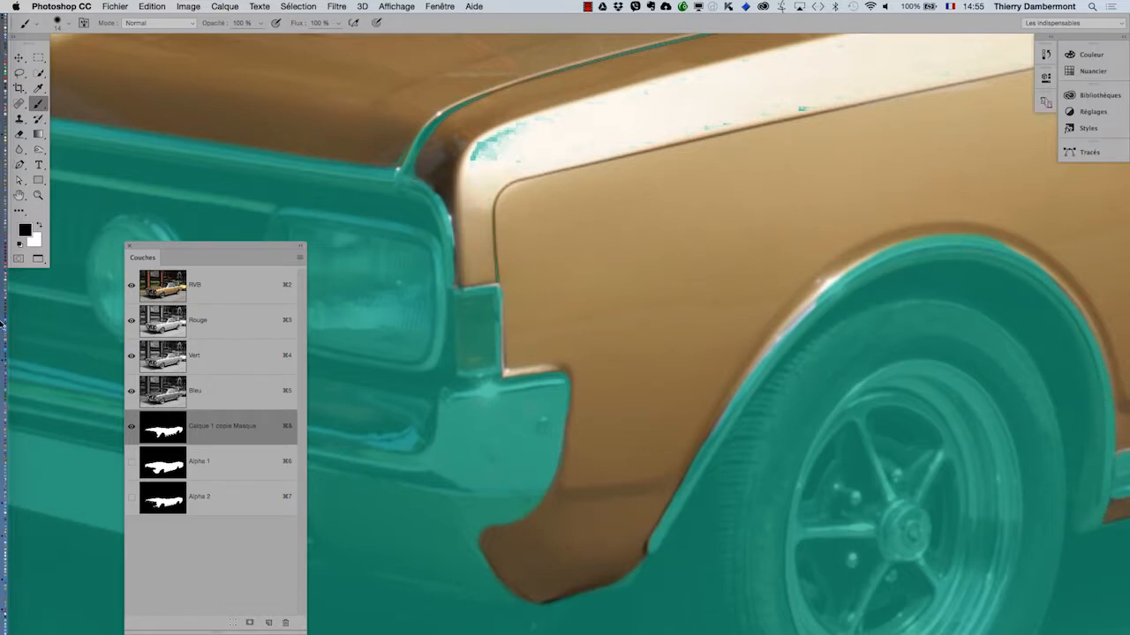
click(131, 431)
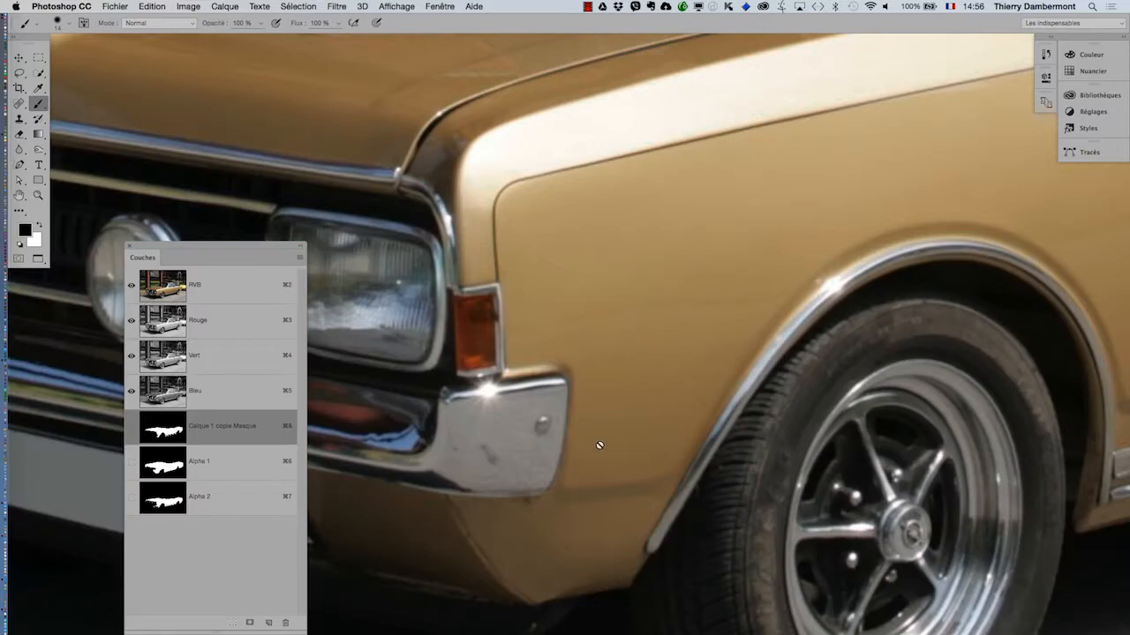
alt+click(682, 400)
drag(679, 389, 504, 370)
- Display the document's layer list, make the tapestry texture layer Calque 1 copie visible, and clear the floating panels away from the car
click(441, 6)
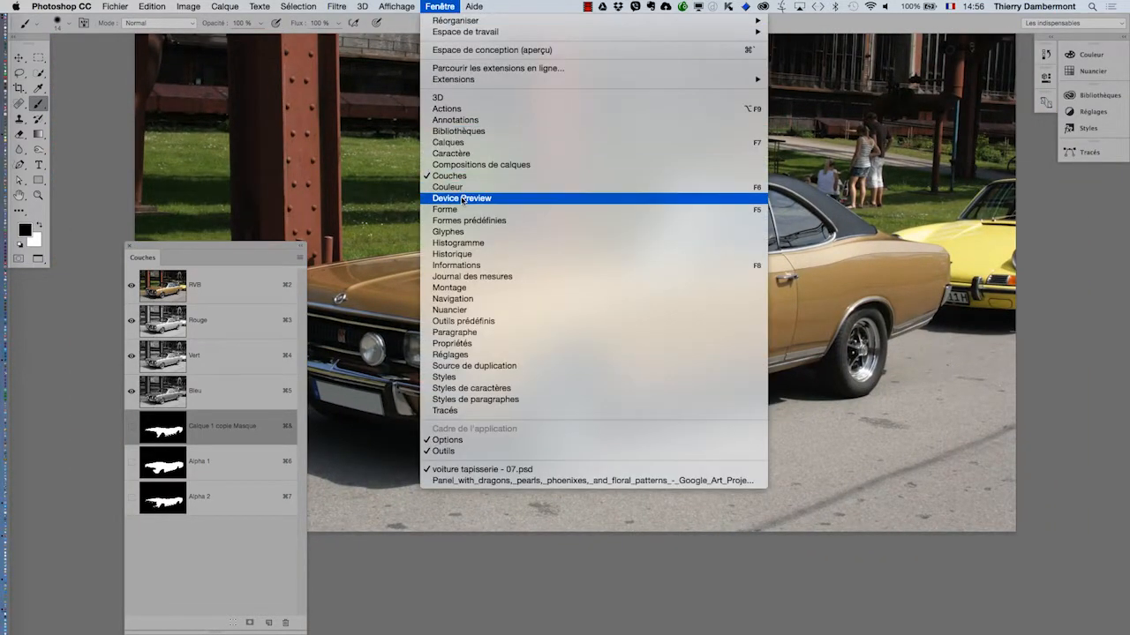
click(454, 142)
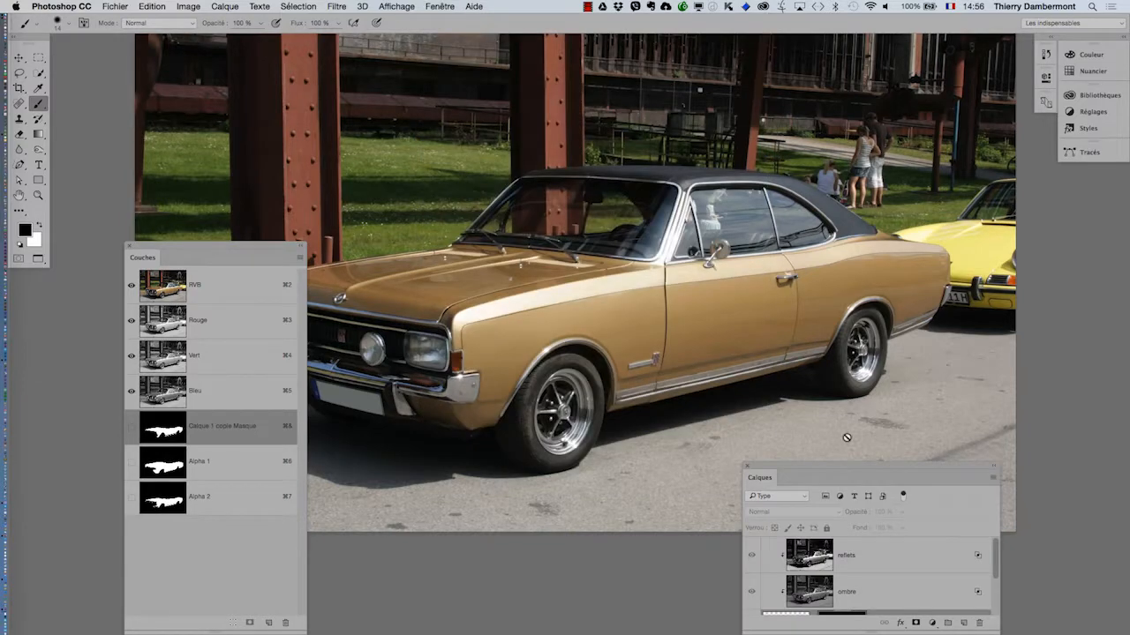
drag(838, 472, 873, 242)
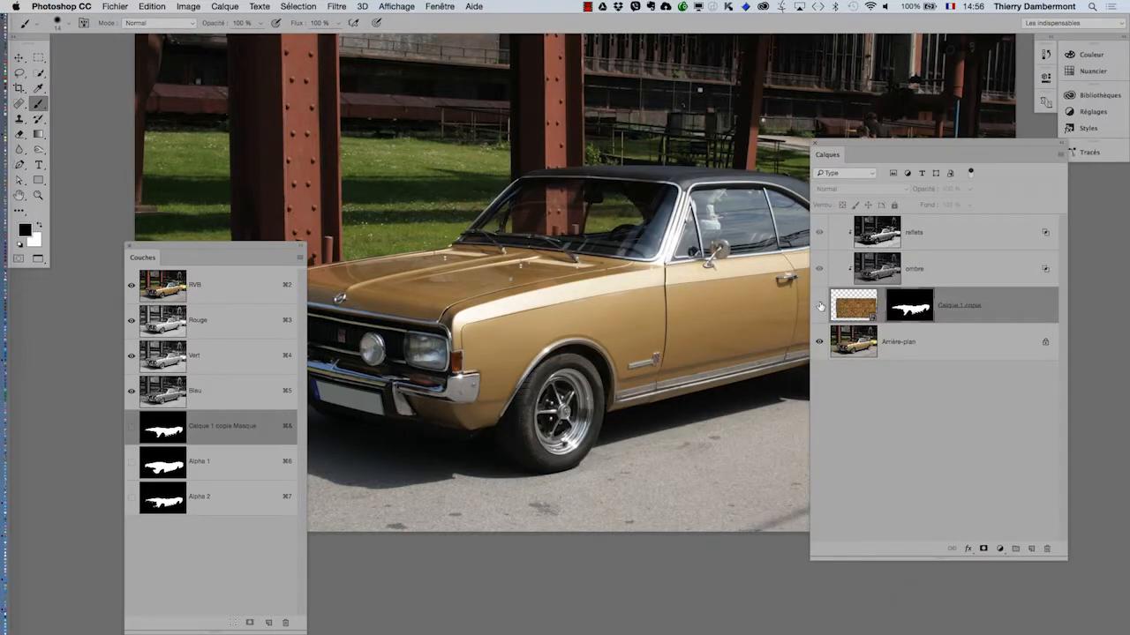
click(819, 305)
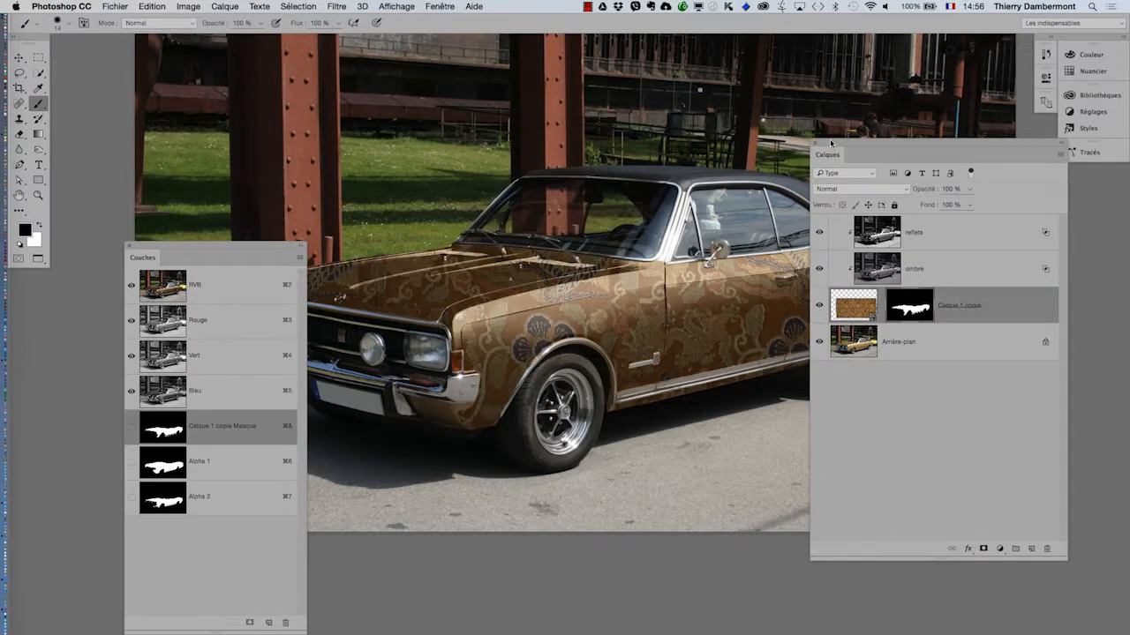
drag(831, 143, 998, 188)
drag(259, 245, 210, 246)
- Paint the texture spilling onto the yellow car, its licence plate and the ground behind the rear fender out of the mask in black
scroll(922, 261, up, 5)
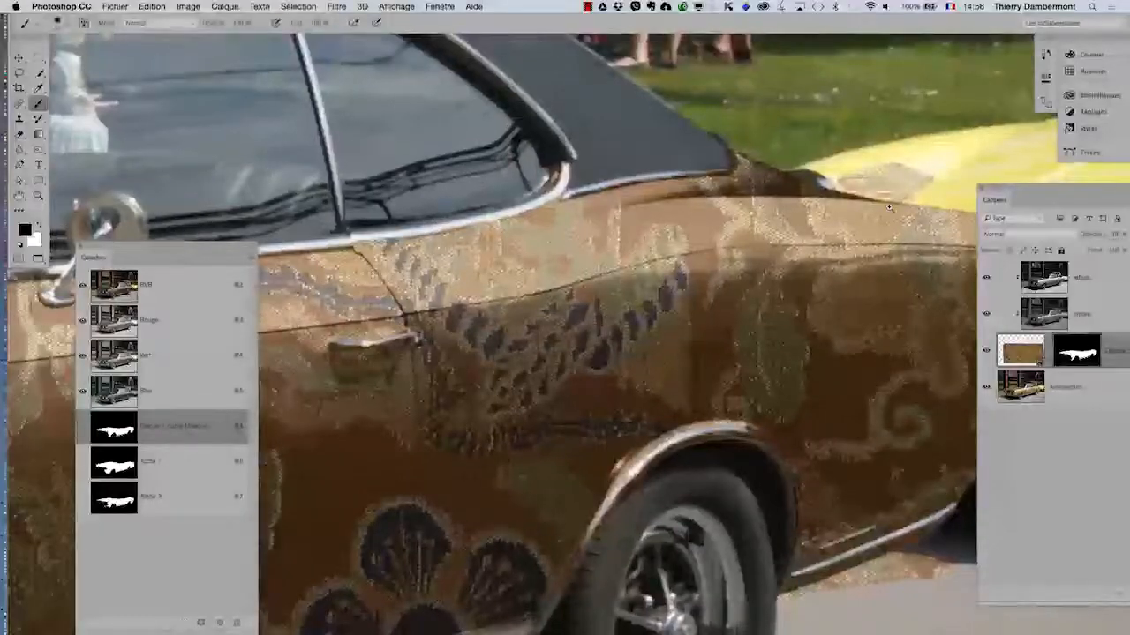
scroll(891, 215, up, 2)
drag(890, 212, 578, 243)
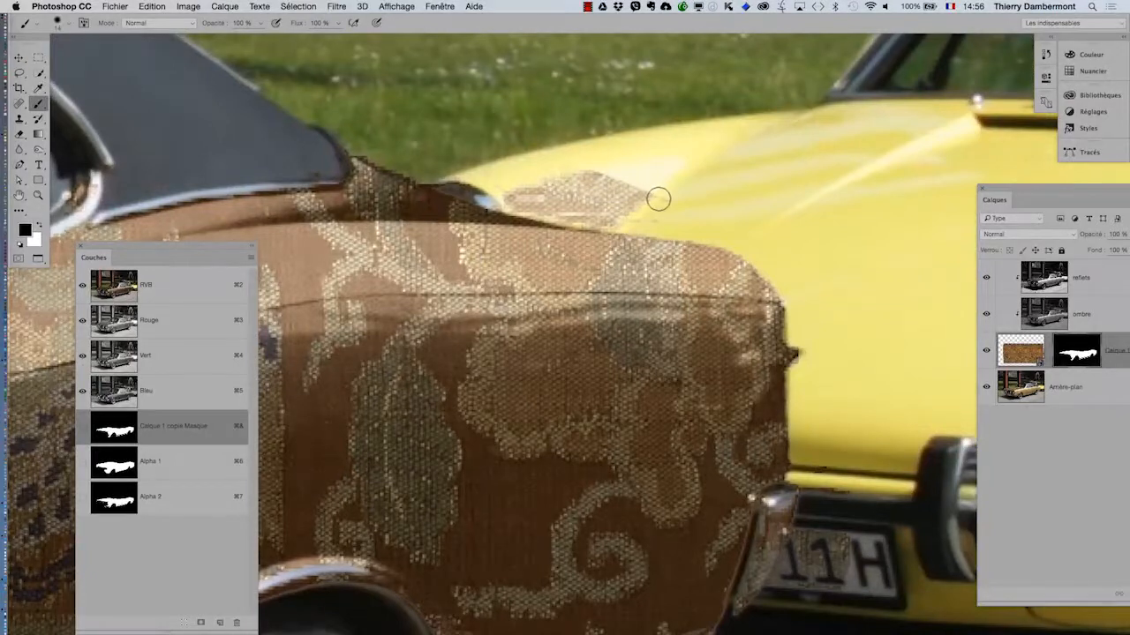
mouse_move(658, 198)
mouse_down()
mouse_move(670, 199)
mouse_move(517, 171)
mouse_move(661, 197)
mouse_move(529, 184)
mouse_move(375, 137)
mouse_move(408, 158)
mouse_up()
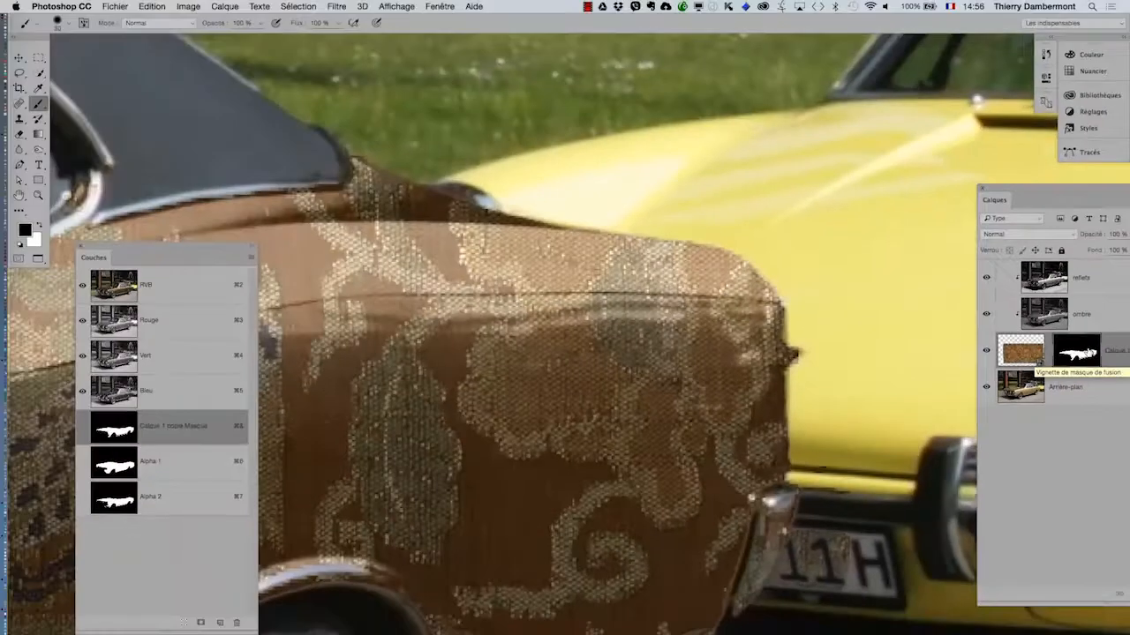
scroll(835, 370, down, 5)
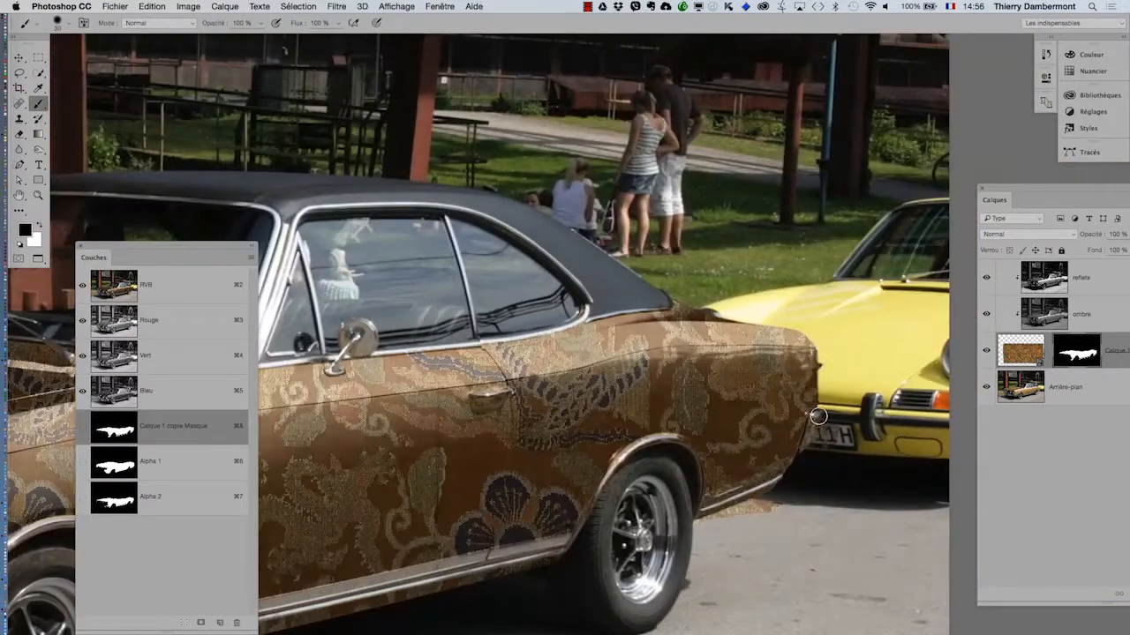
mouse_move(818, 416)
mouse_down()
mouse_move(807, 483)
mouse_move(811, 415)
mouse_move(821, 443)
mouse_move(709, 519)
mouse_move(834, 462)
mouse_up()
scroll(656, 457, down, 3)
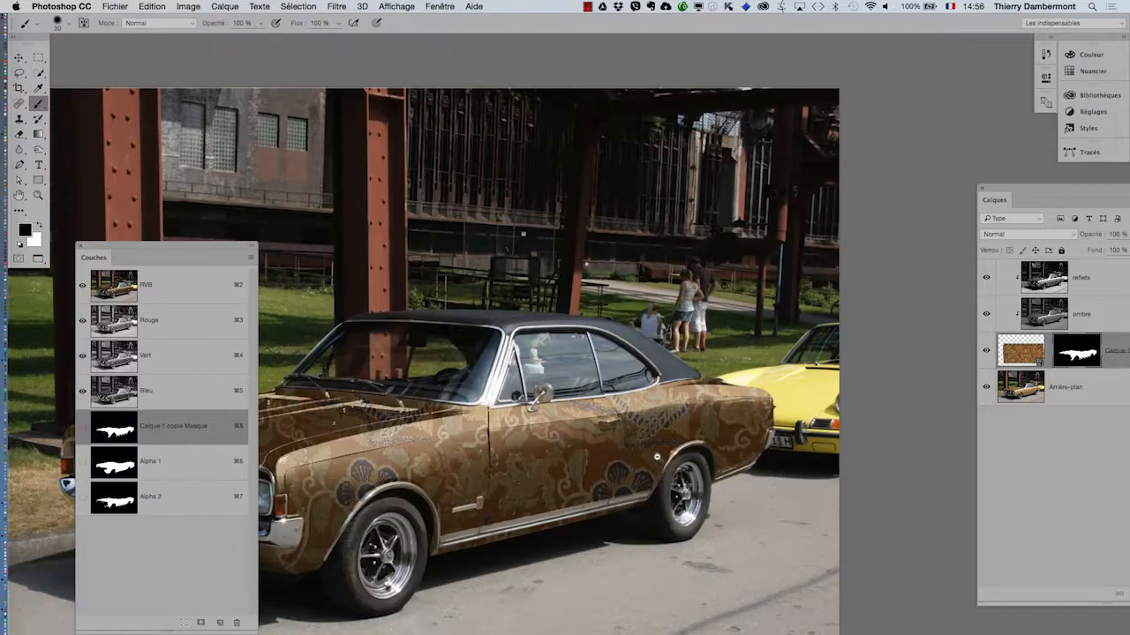
scroll(511, 410, up, 2)
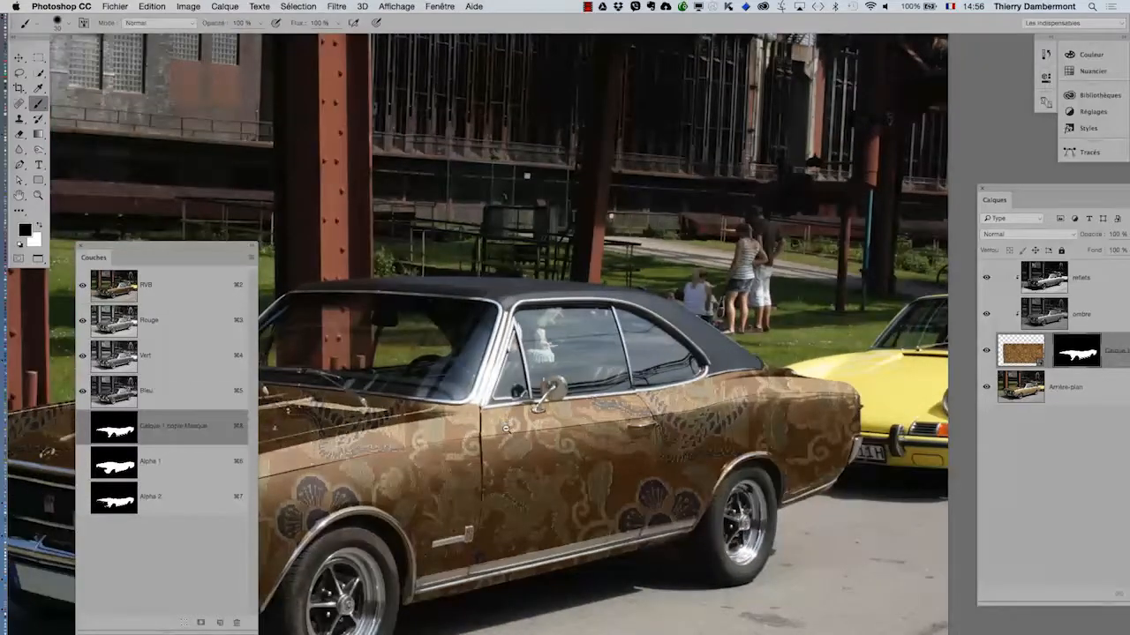
scroll(505, 428, down, 3)
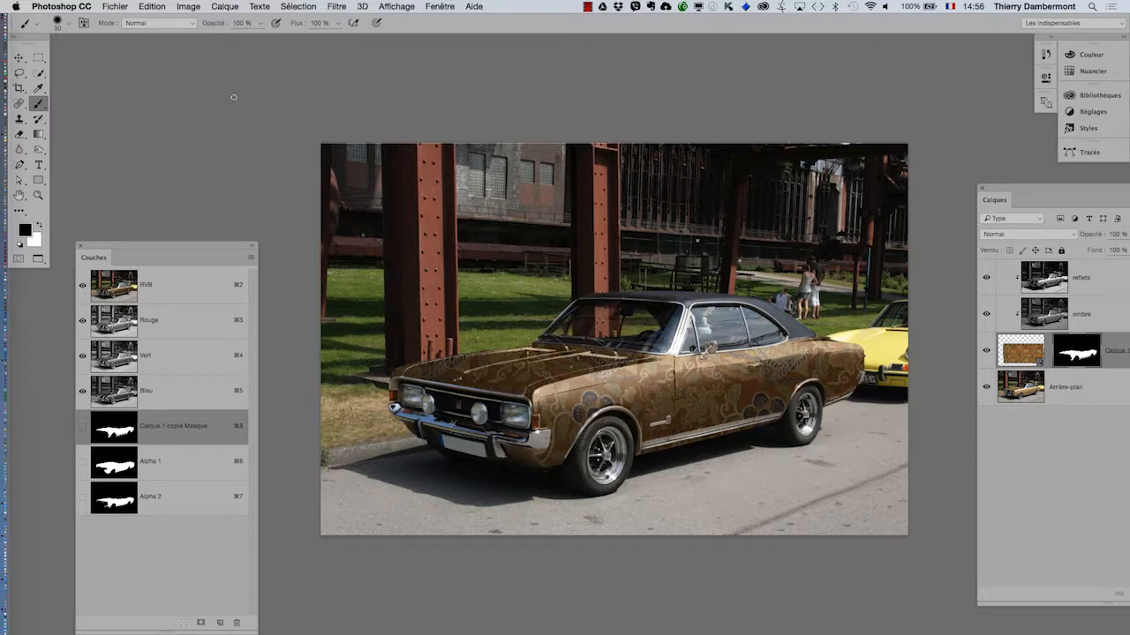
- Save the document as a new version named voiture tapisserie - 08.psd in the texture sur objet folder
click(116, 6)
click(145, 132)
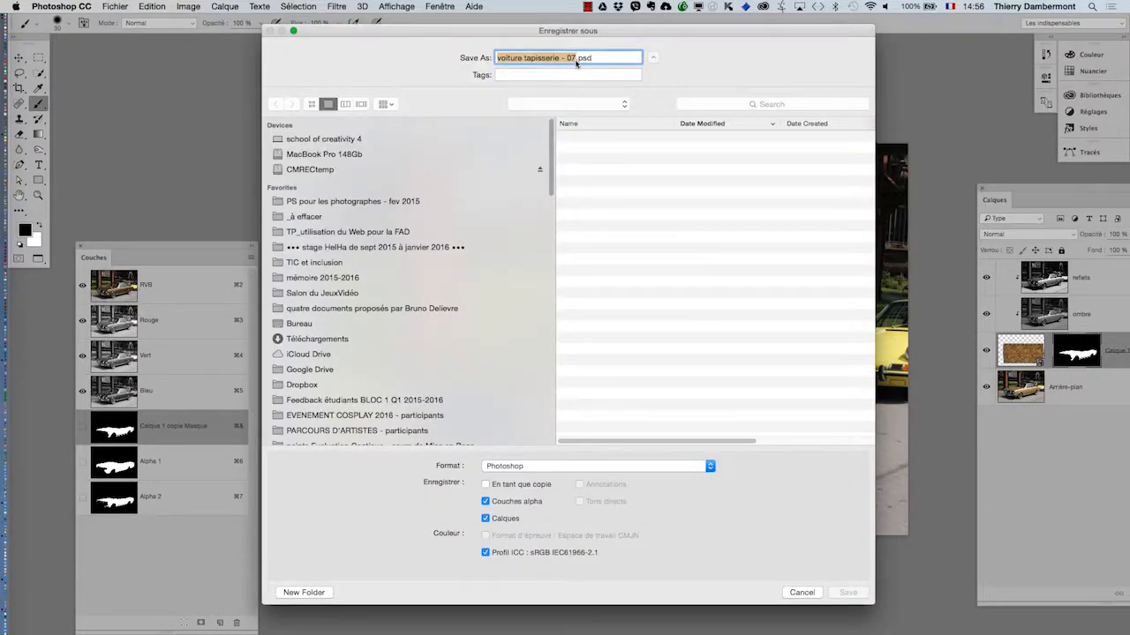
click(574, 59)
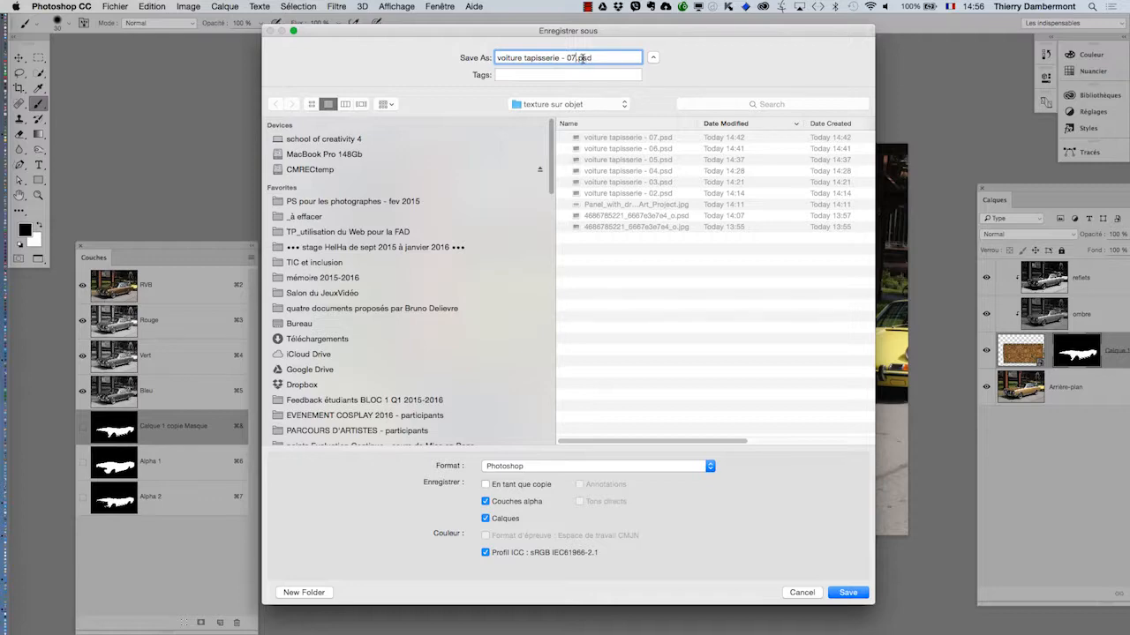
key(Return)
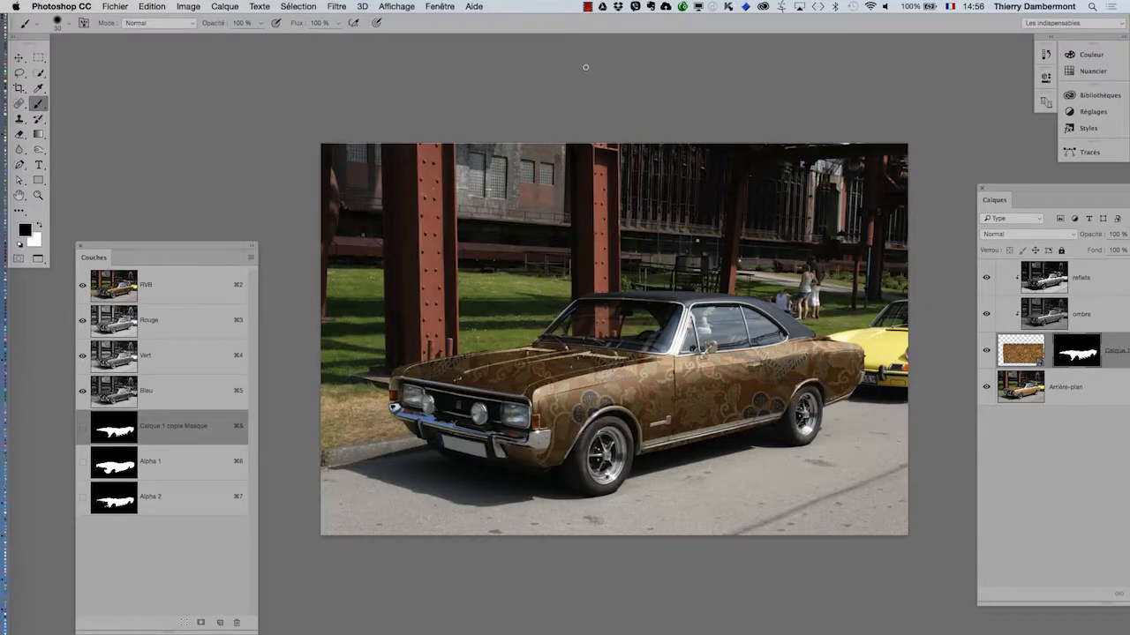
- Save another version of the document as voiture tapisserie - 09.psd in Photoshop format
click(115, 8)
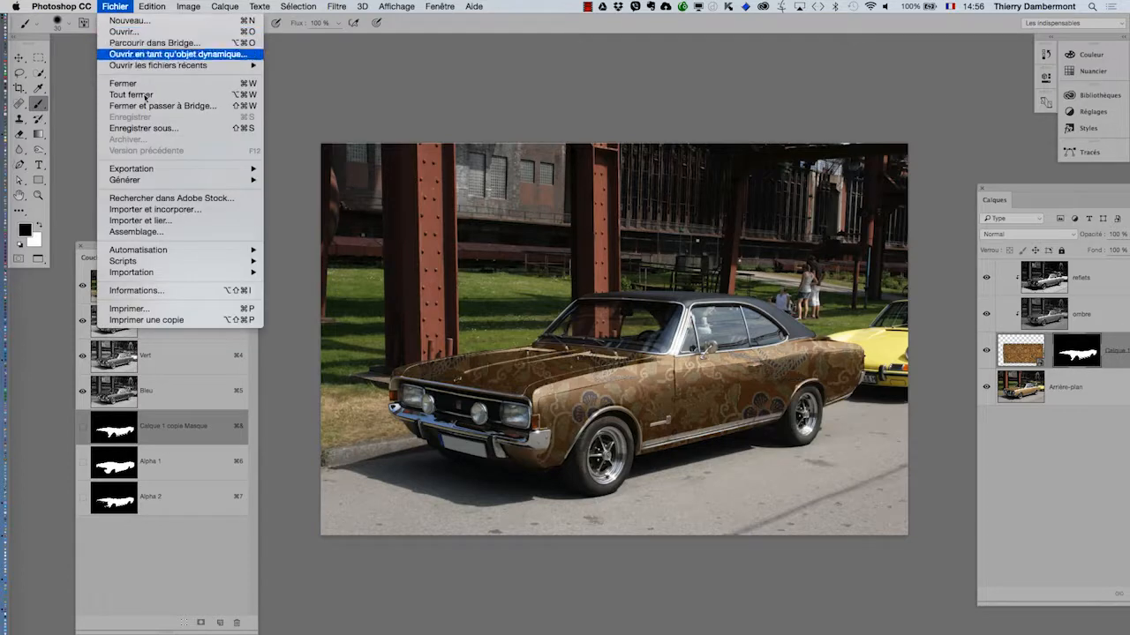
click(132, 130)
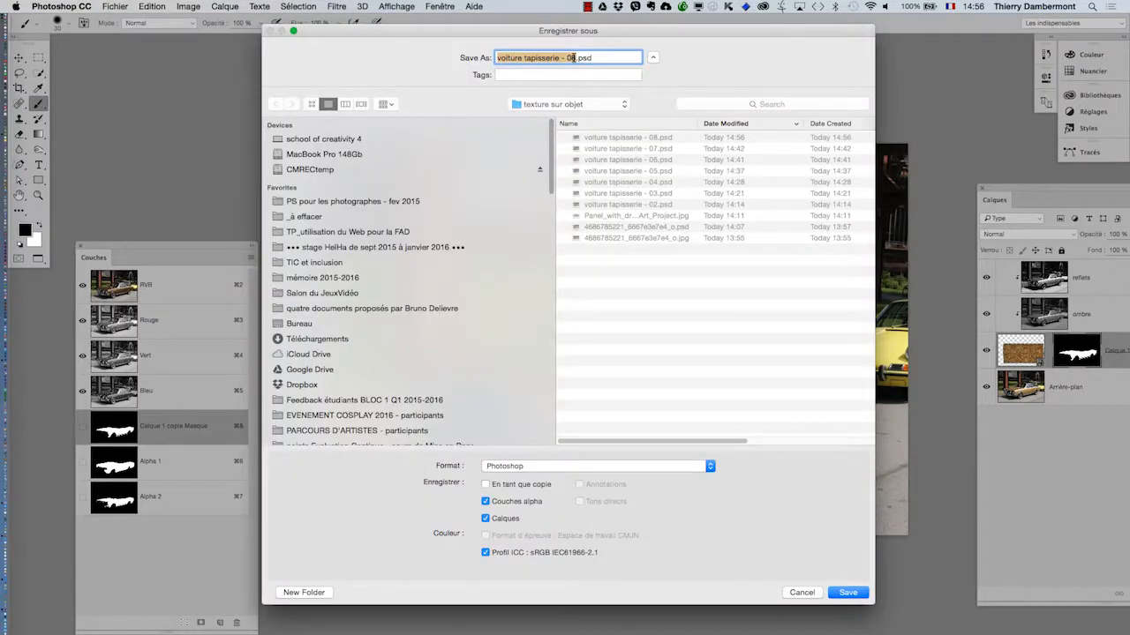
click(572, 58)
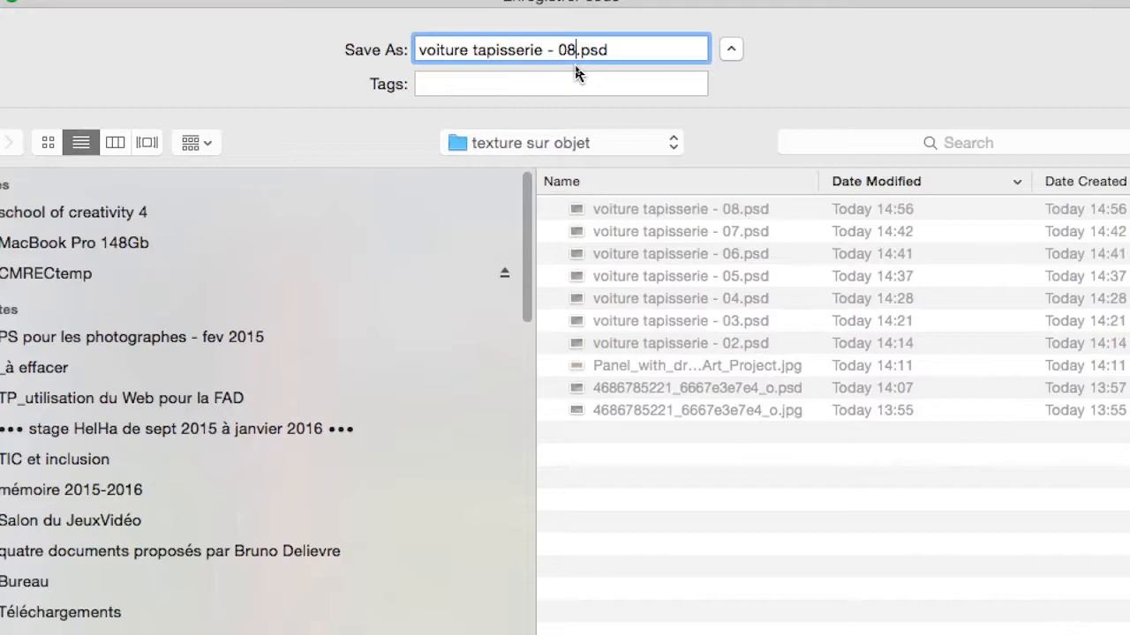
key(BackSpace)
text(9)
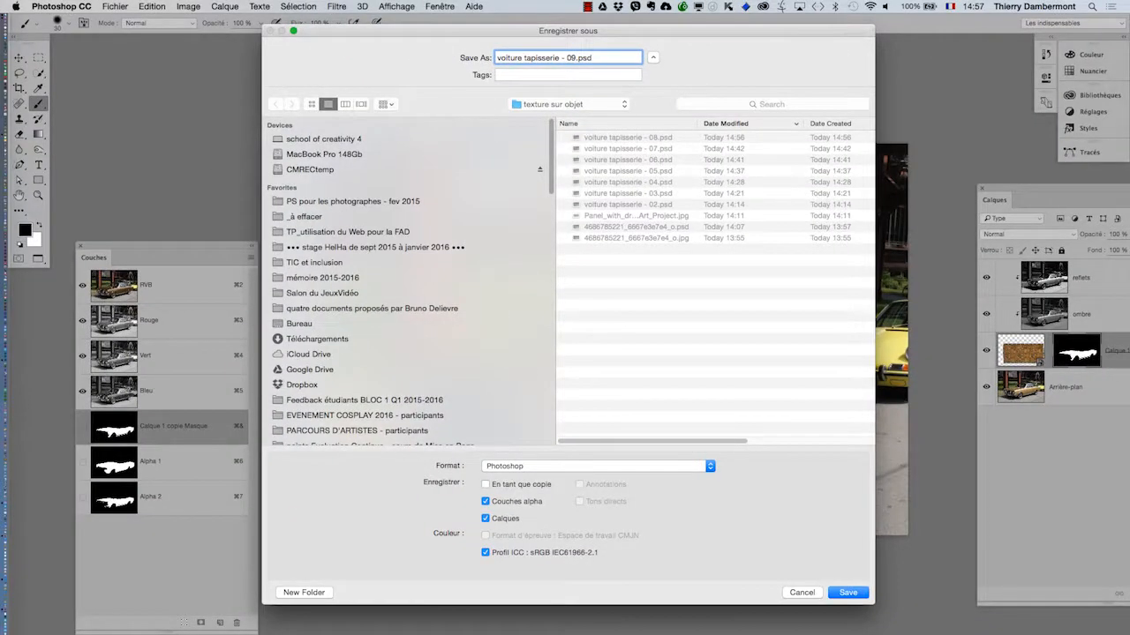
click(847, 592)
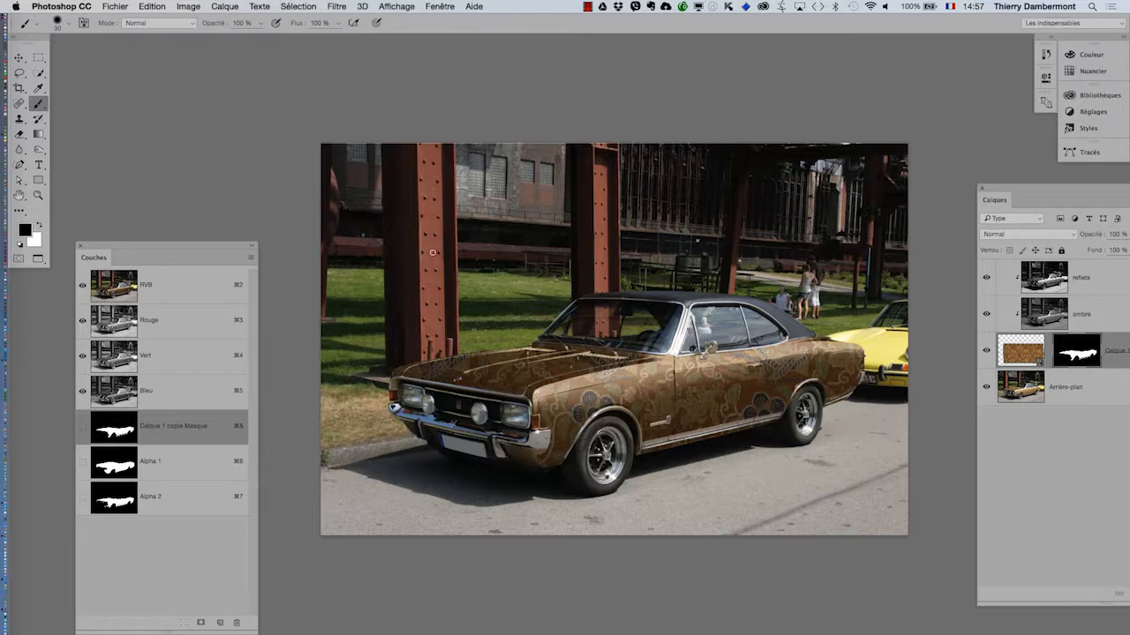
- Compare the car with and without the tapestry texture by hiding and showing the Calque 1 copie layer
alt+click(642, 373)
drag(626, 378, 580, 294)
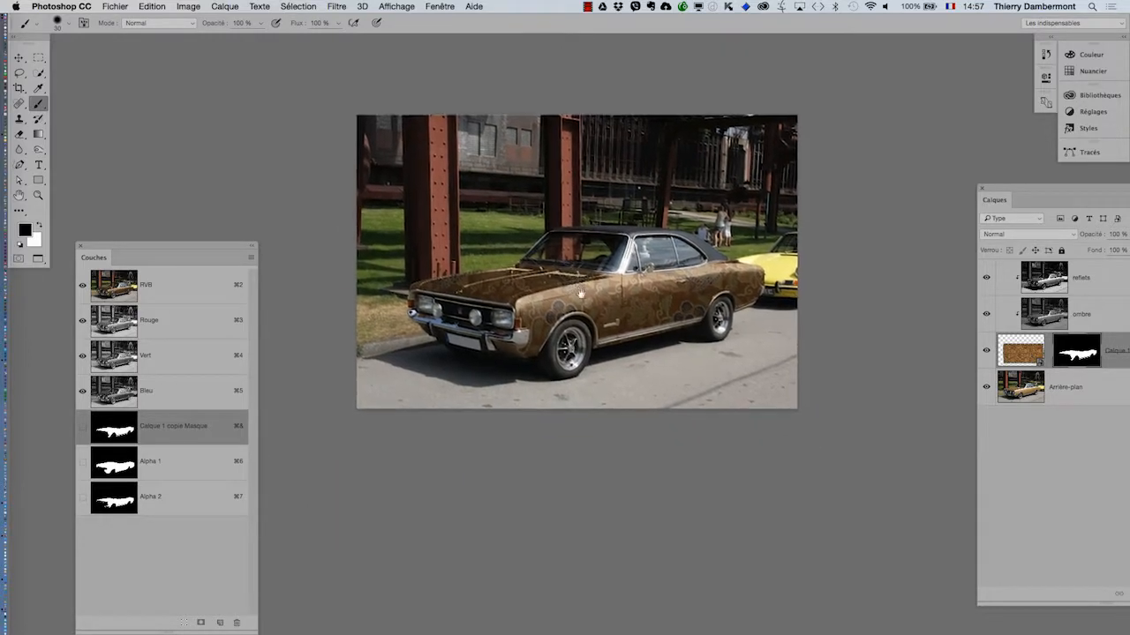
click(986, 351)
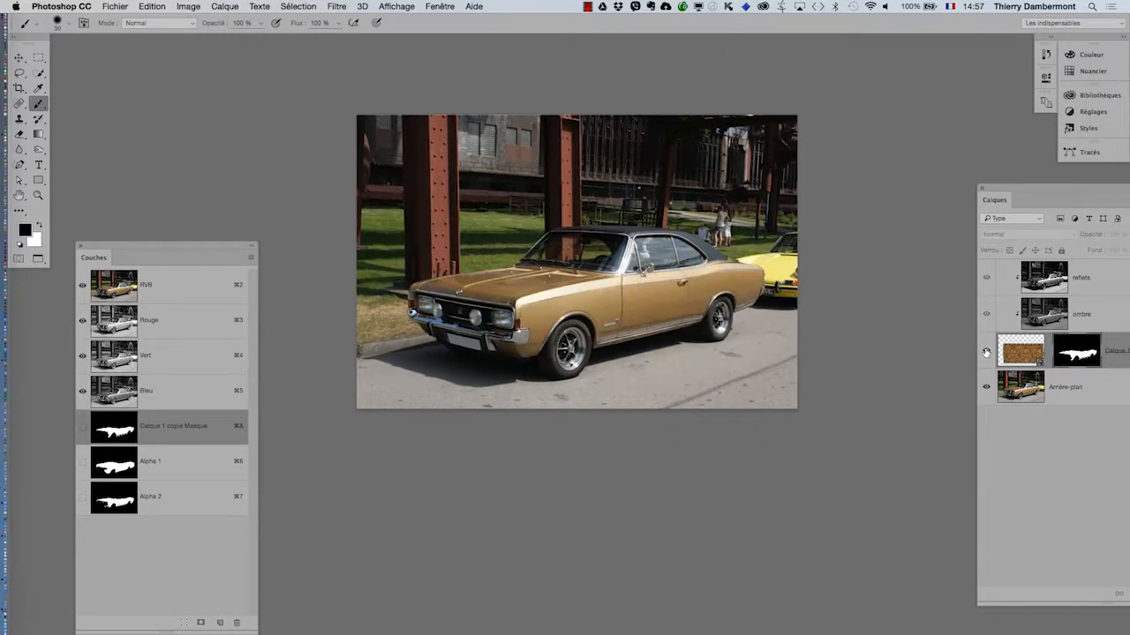
click(985, 351)
super+click(647, 316)
super+click(647, 316)
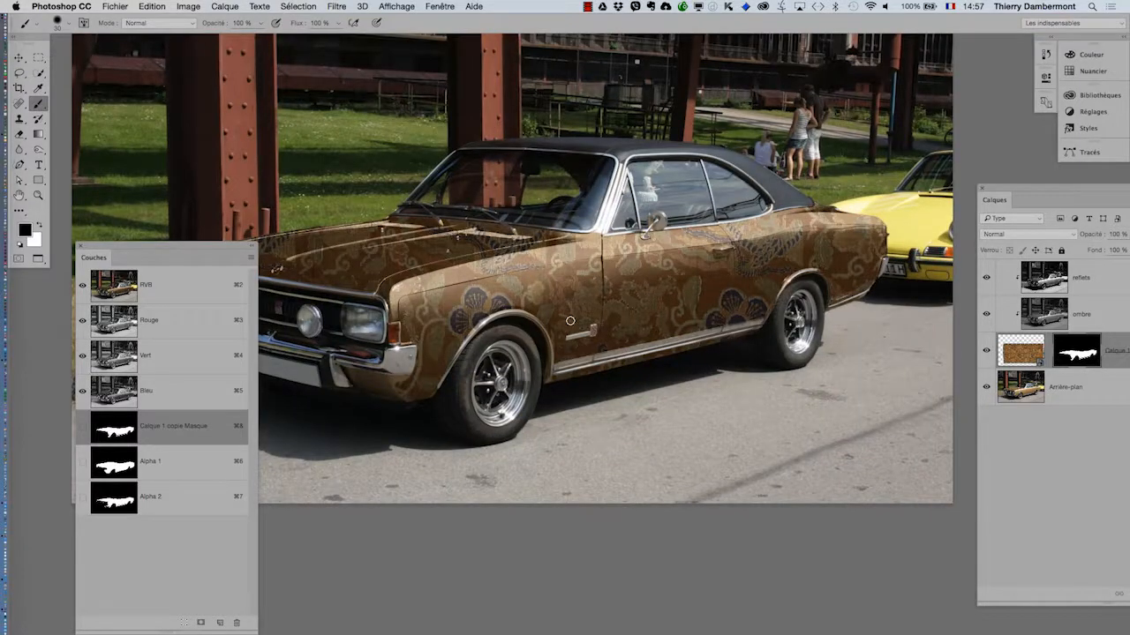